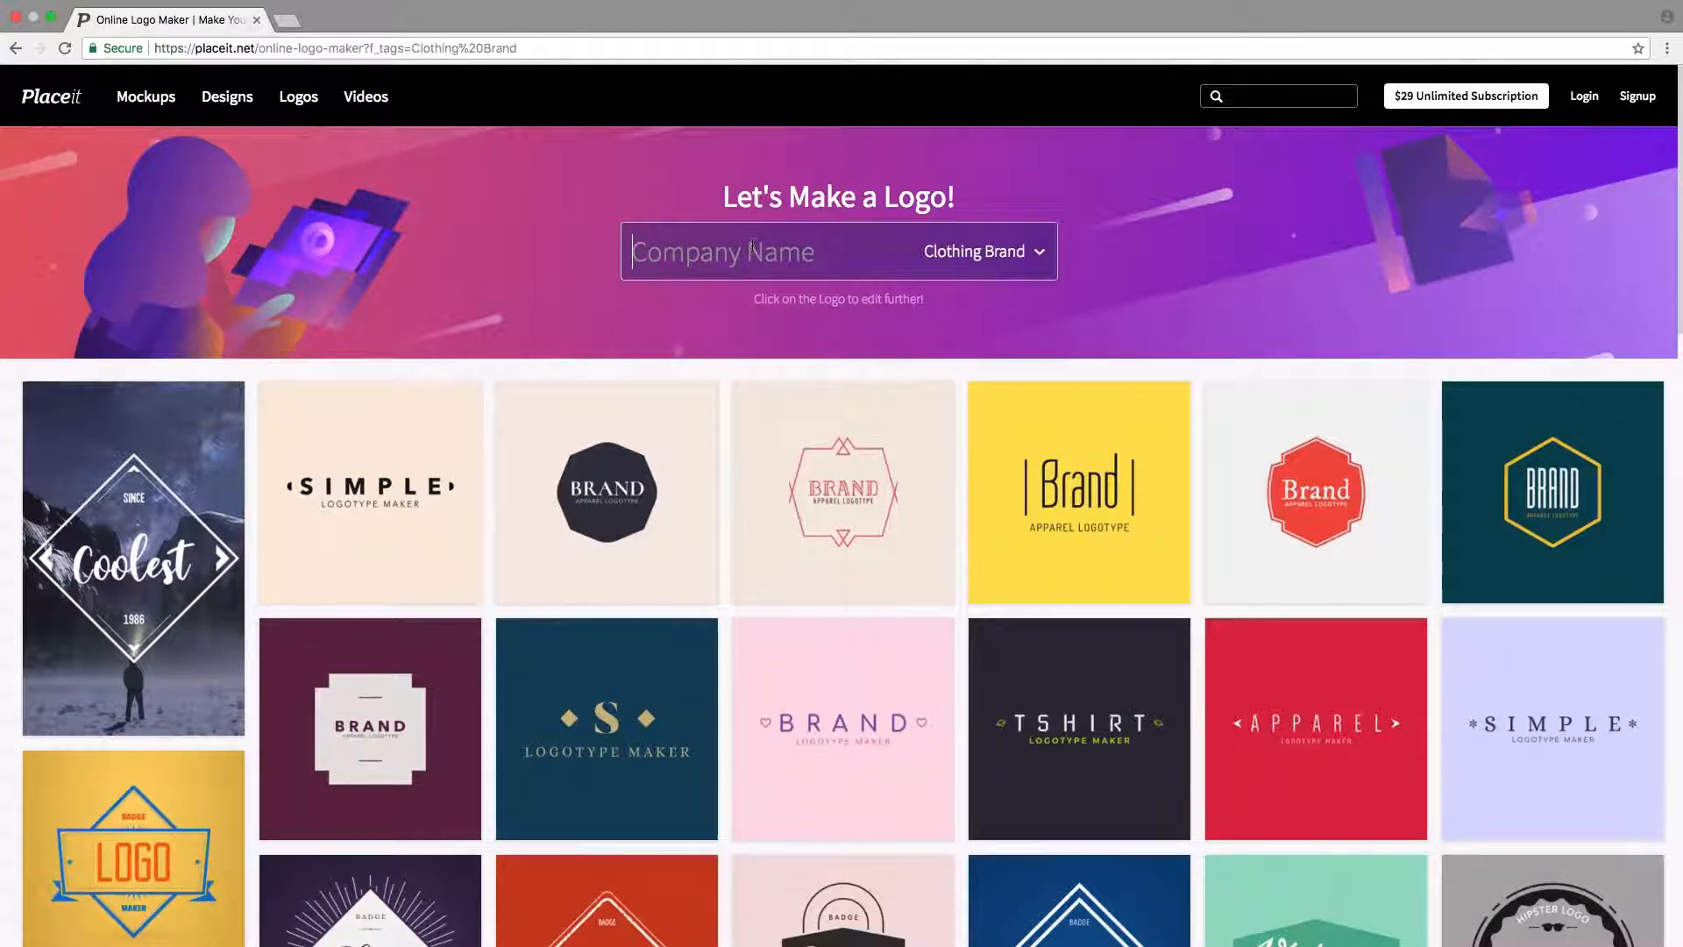
Enter Olivia's as the company name for the clothing brand logos and open the dark green flower garland design.
{"action": "type", "text": "Olivia's"}
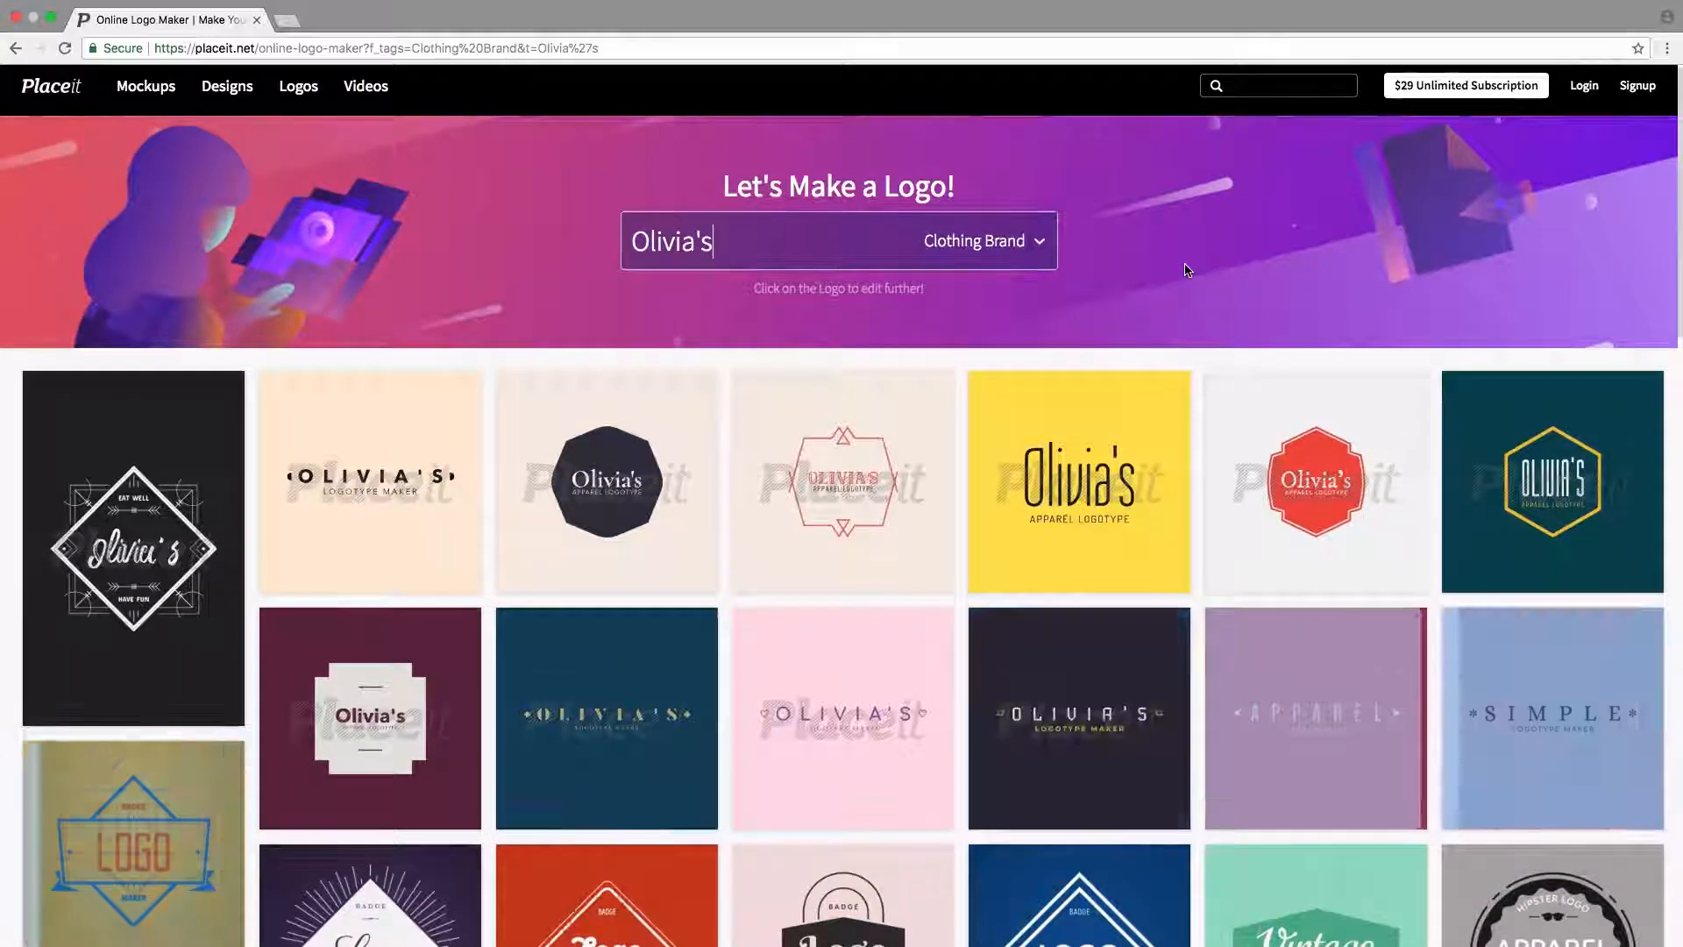
{"action": "scroll", "coordinate": [1186, 269], "scroll_direction": "down", "scroll_amount": 1}
{"action": "scroll", "coordinate": [1186, 270], "scroll_direction": "down", "scroll_amount": 3}
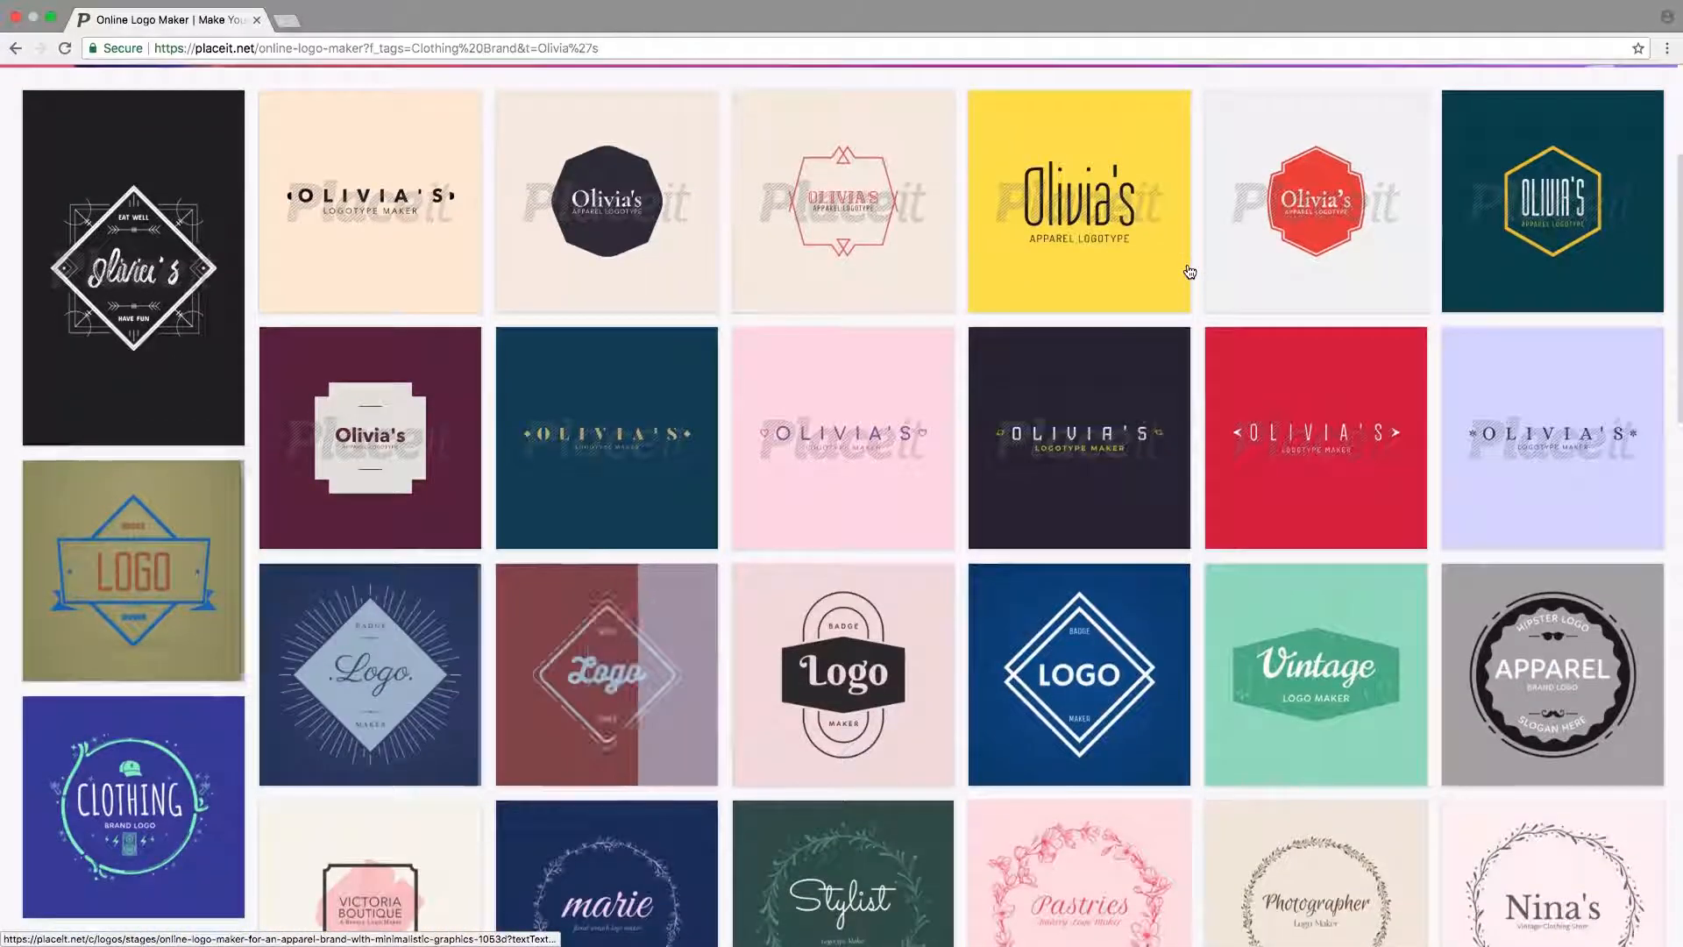
{"action": "scroll", "coordinate": [1194, 272], "scroll_direction": "down", "scroll_amount": 1}
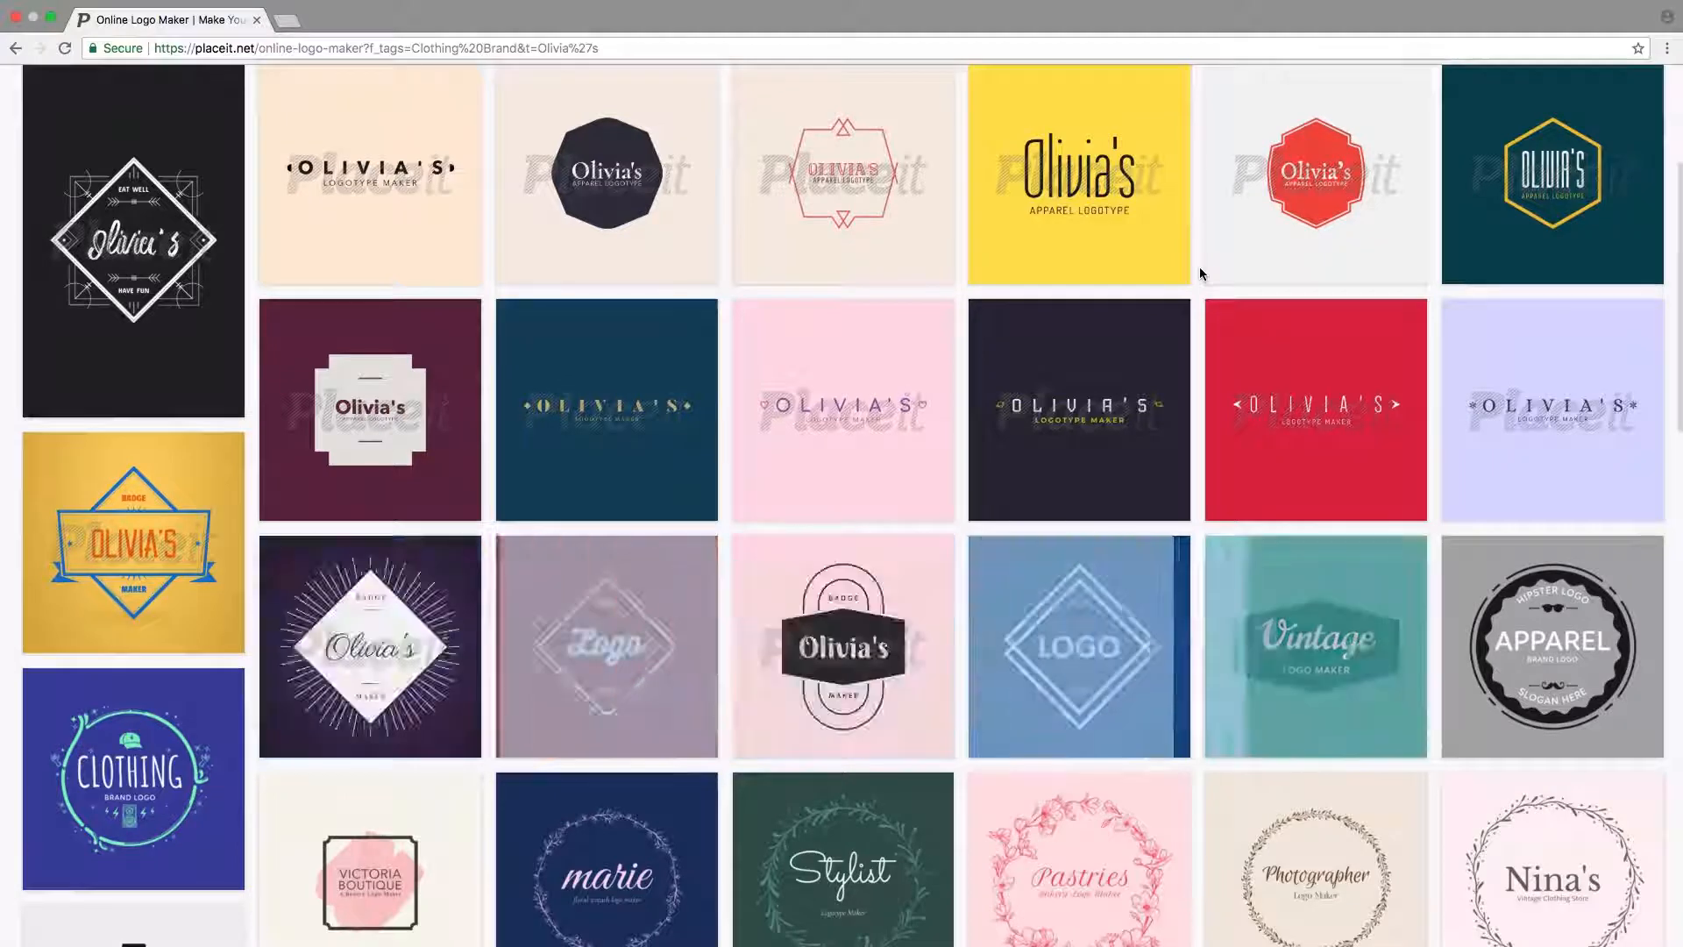
{"action": "scroll", "coordinate": [1196, 267], "scroll_direction": "down", "scroll_amount": 2}
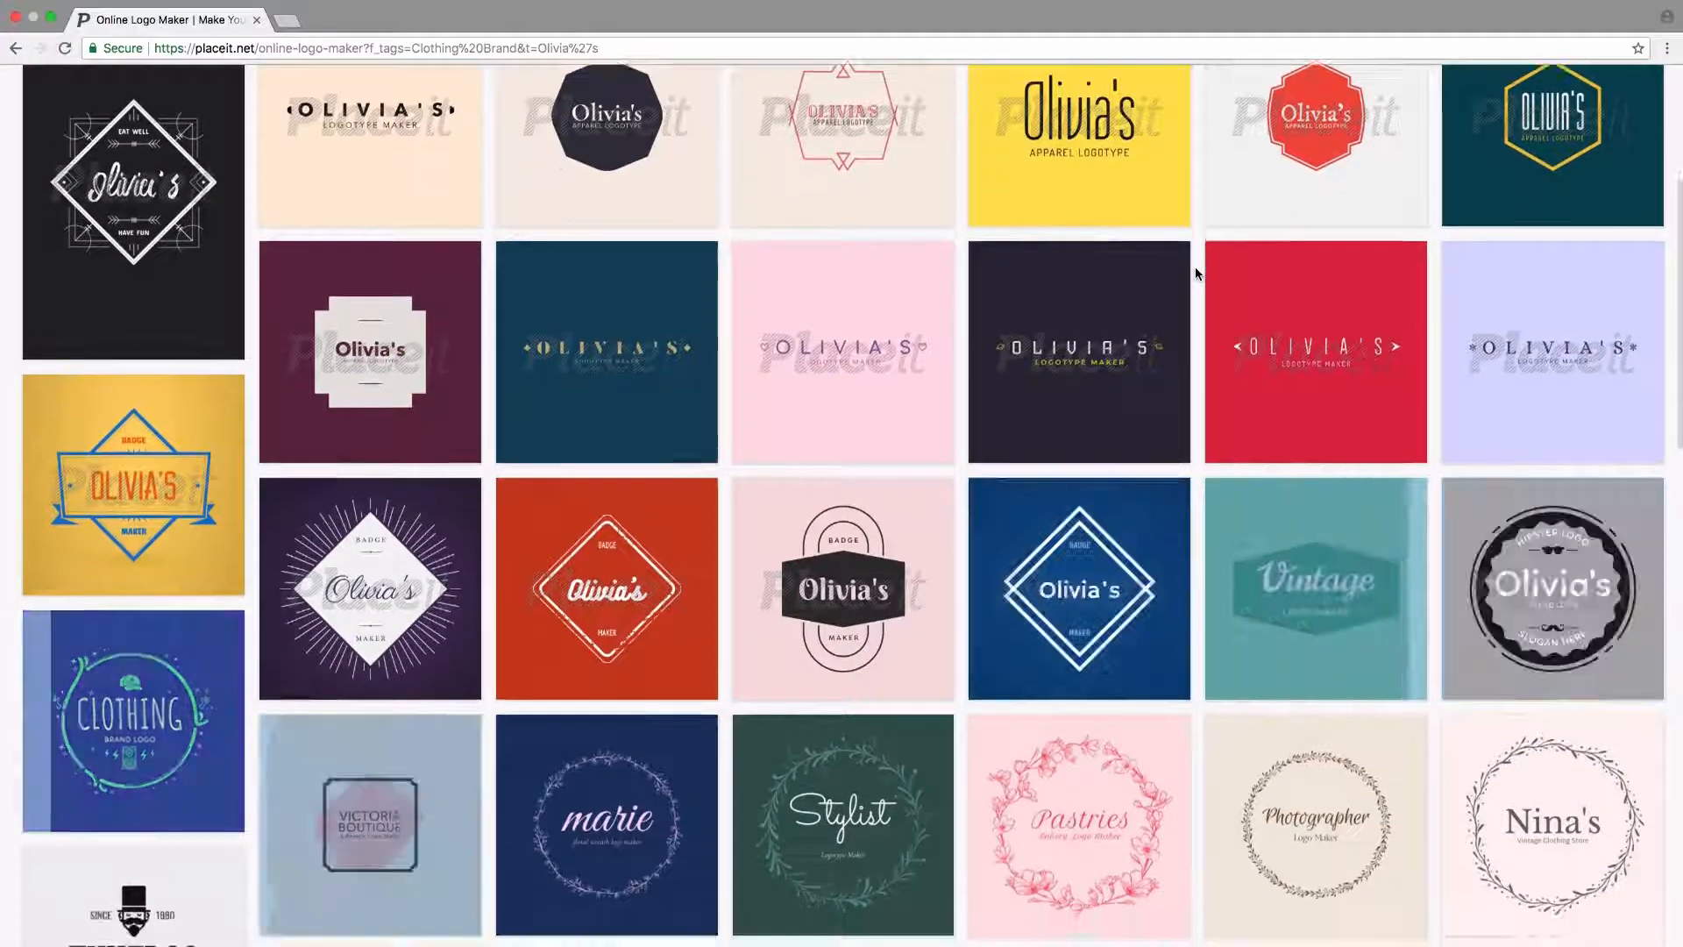
{"action": "scroll", "coordinate": [1196, 274], "scroll_direction": "down", "scroll_amount": 2}
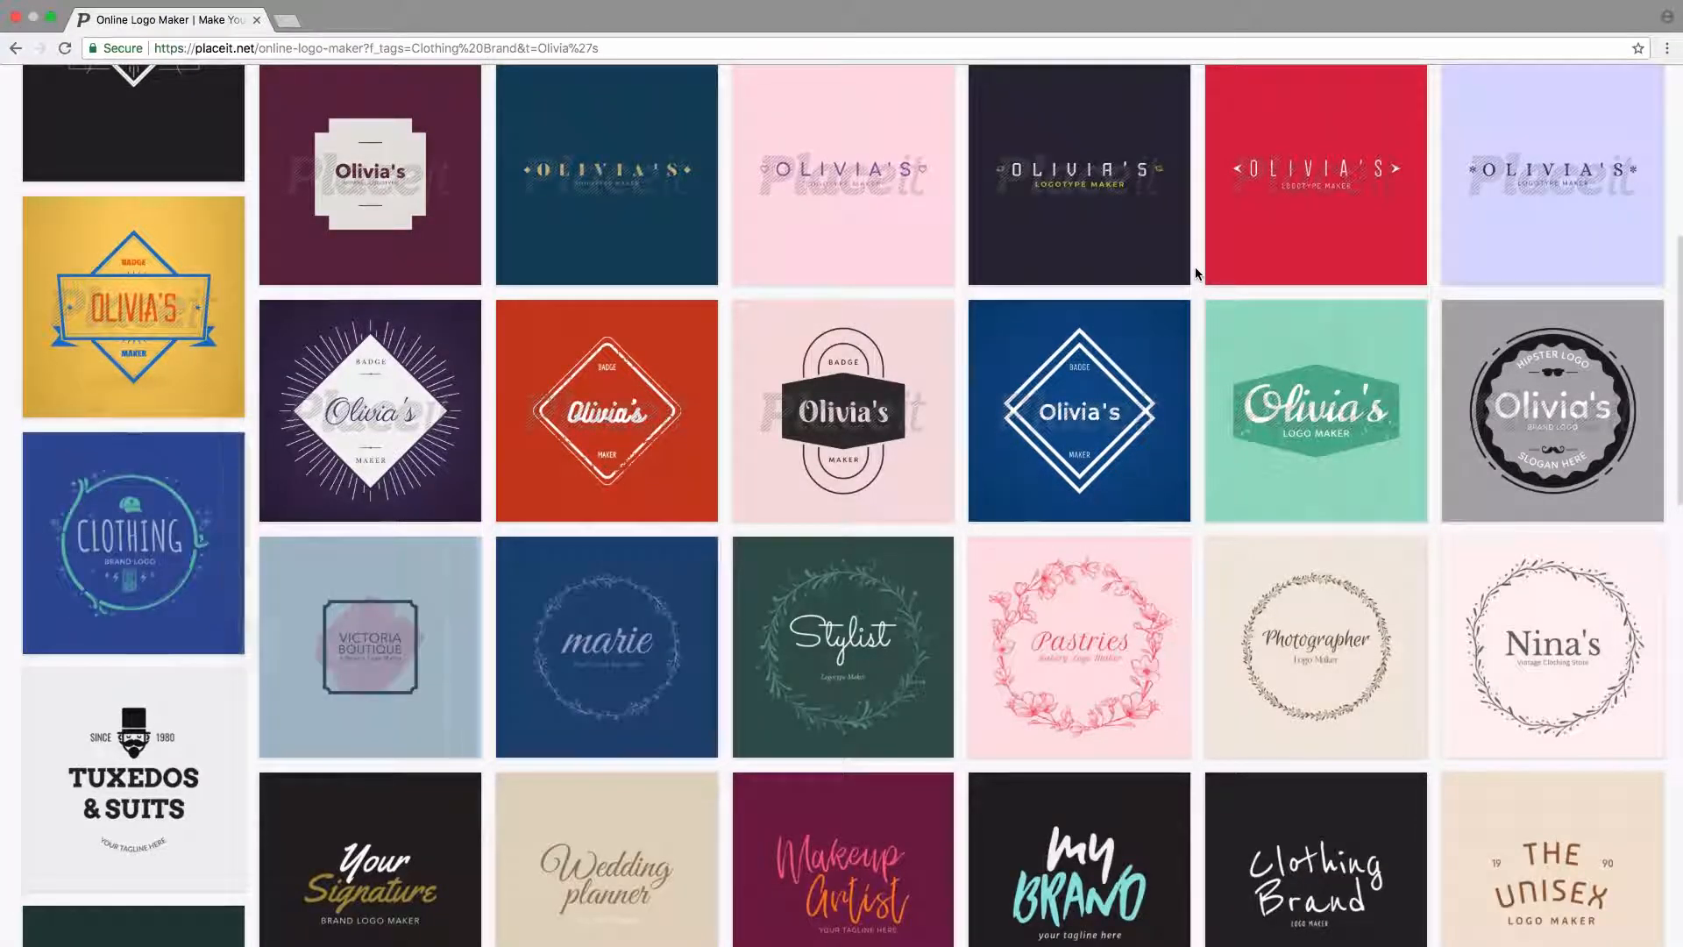
{"action": "scroll", "coordinate": [1196, 267], "scroll_direction": "down", "scroll_amount": 2}
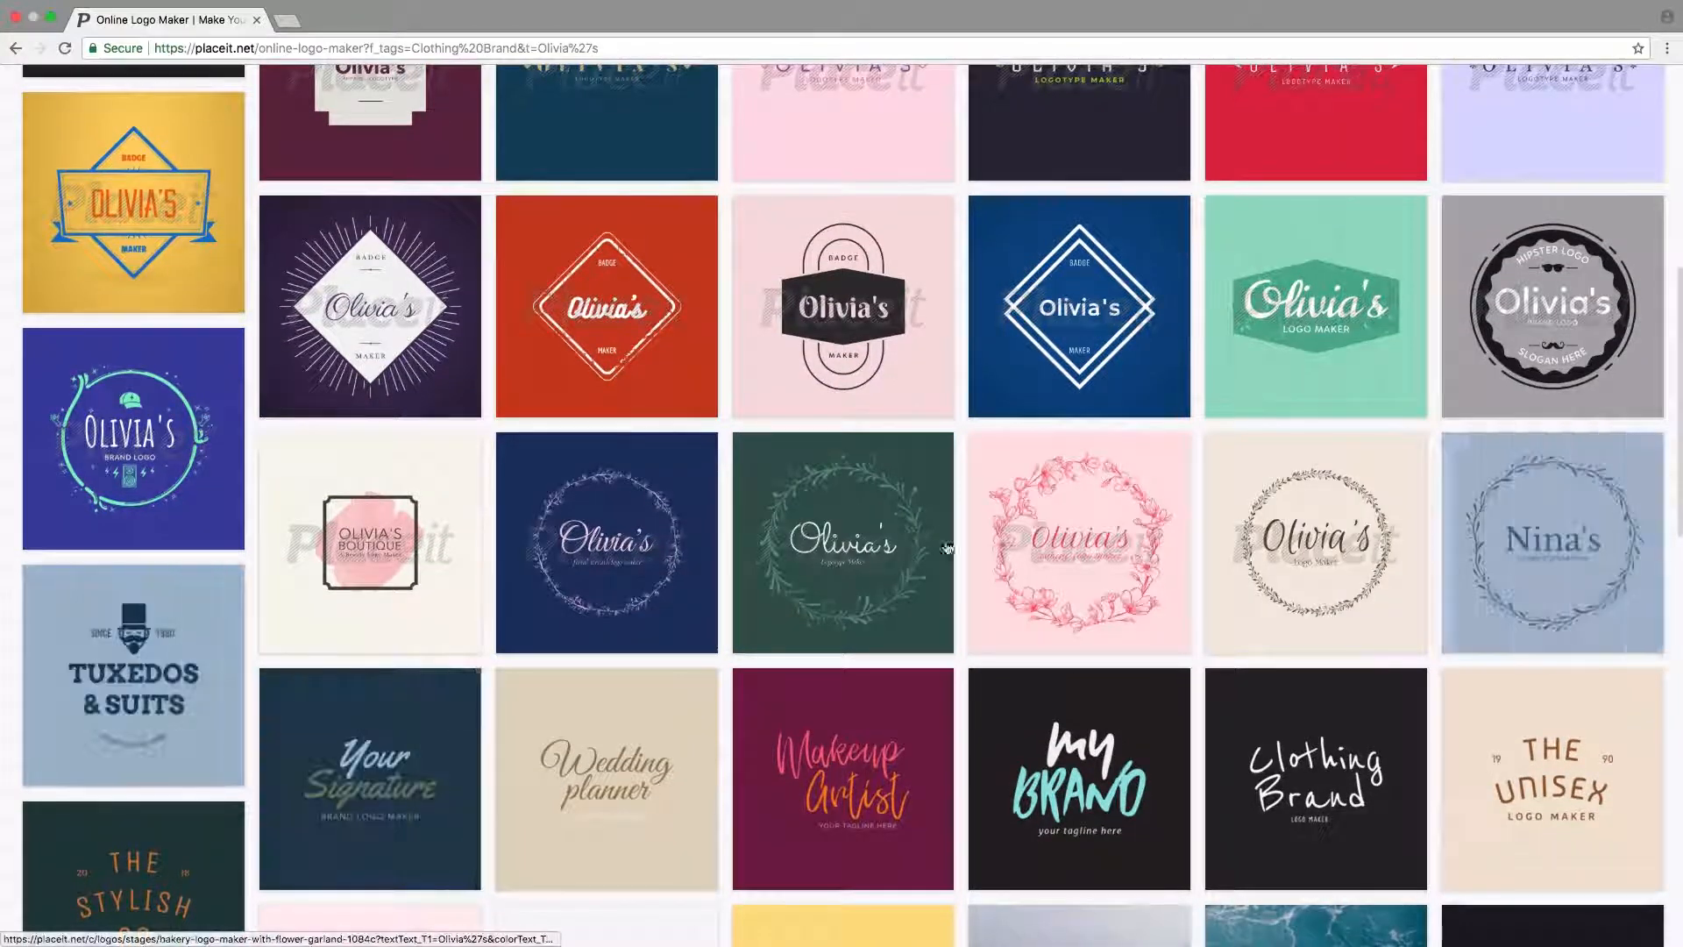
{"action": "left_click", "coordinate": [836, 554]}
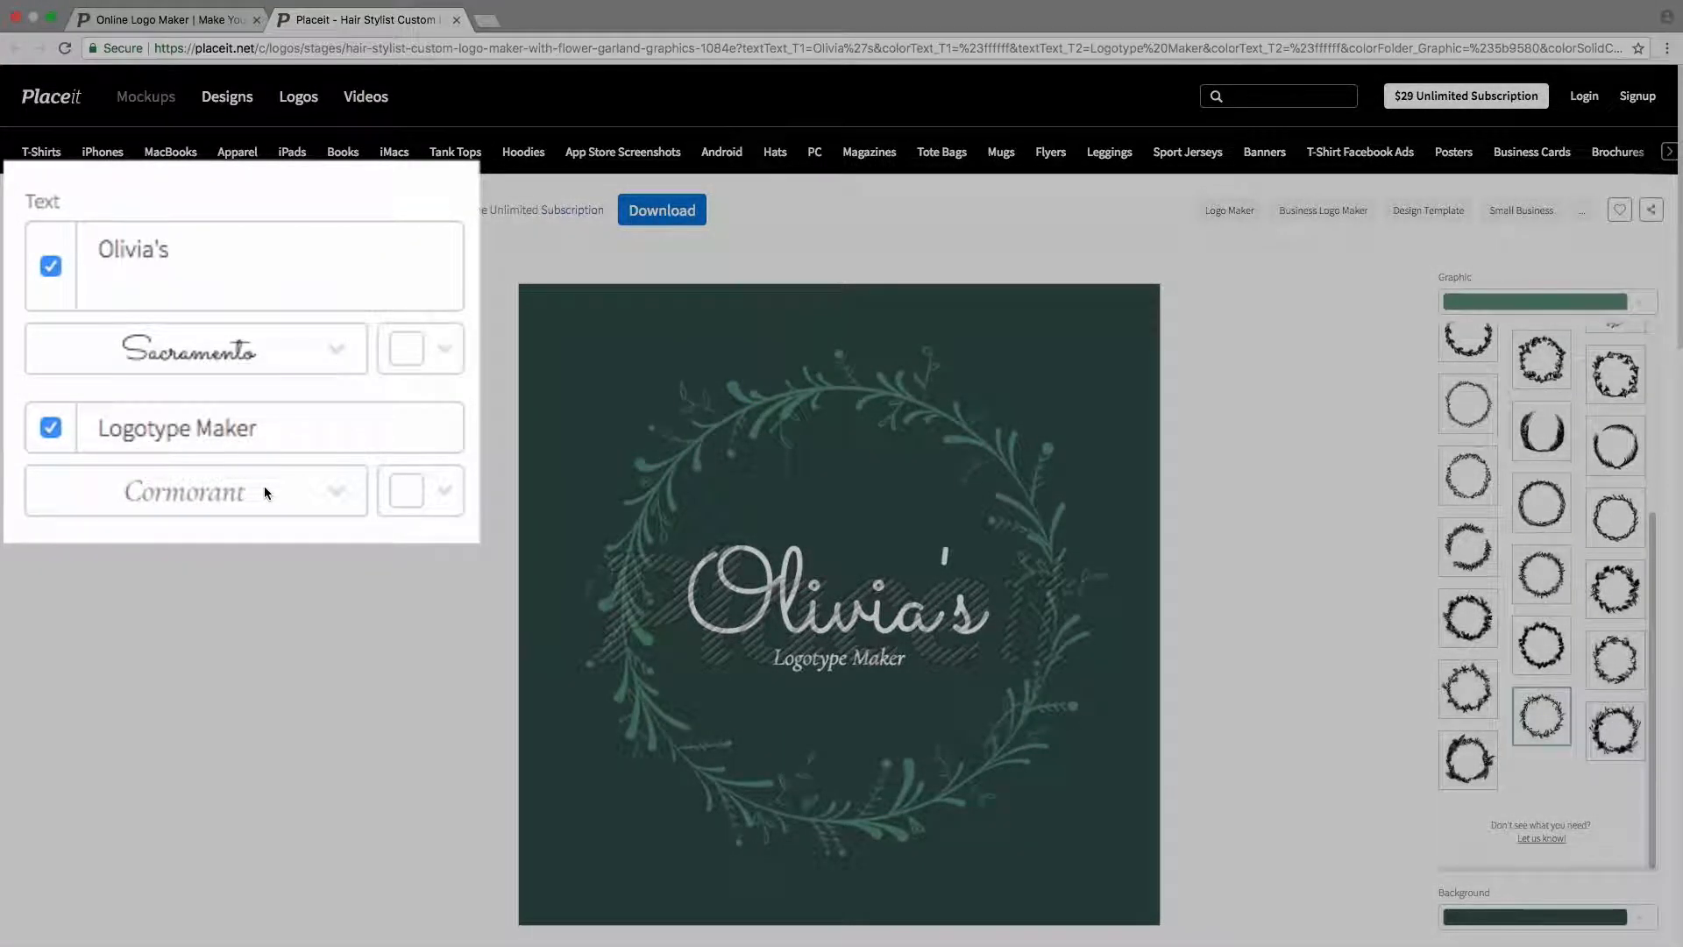
Shorten the logo's main text to Olivia and restore it to Olivia's.
{"action": "left_click", "coordinate": [349, 251]}
{"action": "double_click", "coordinate": [117, 249]}
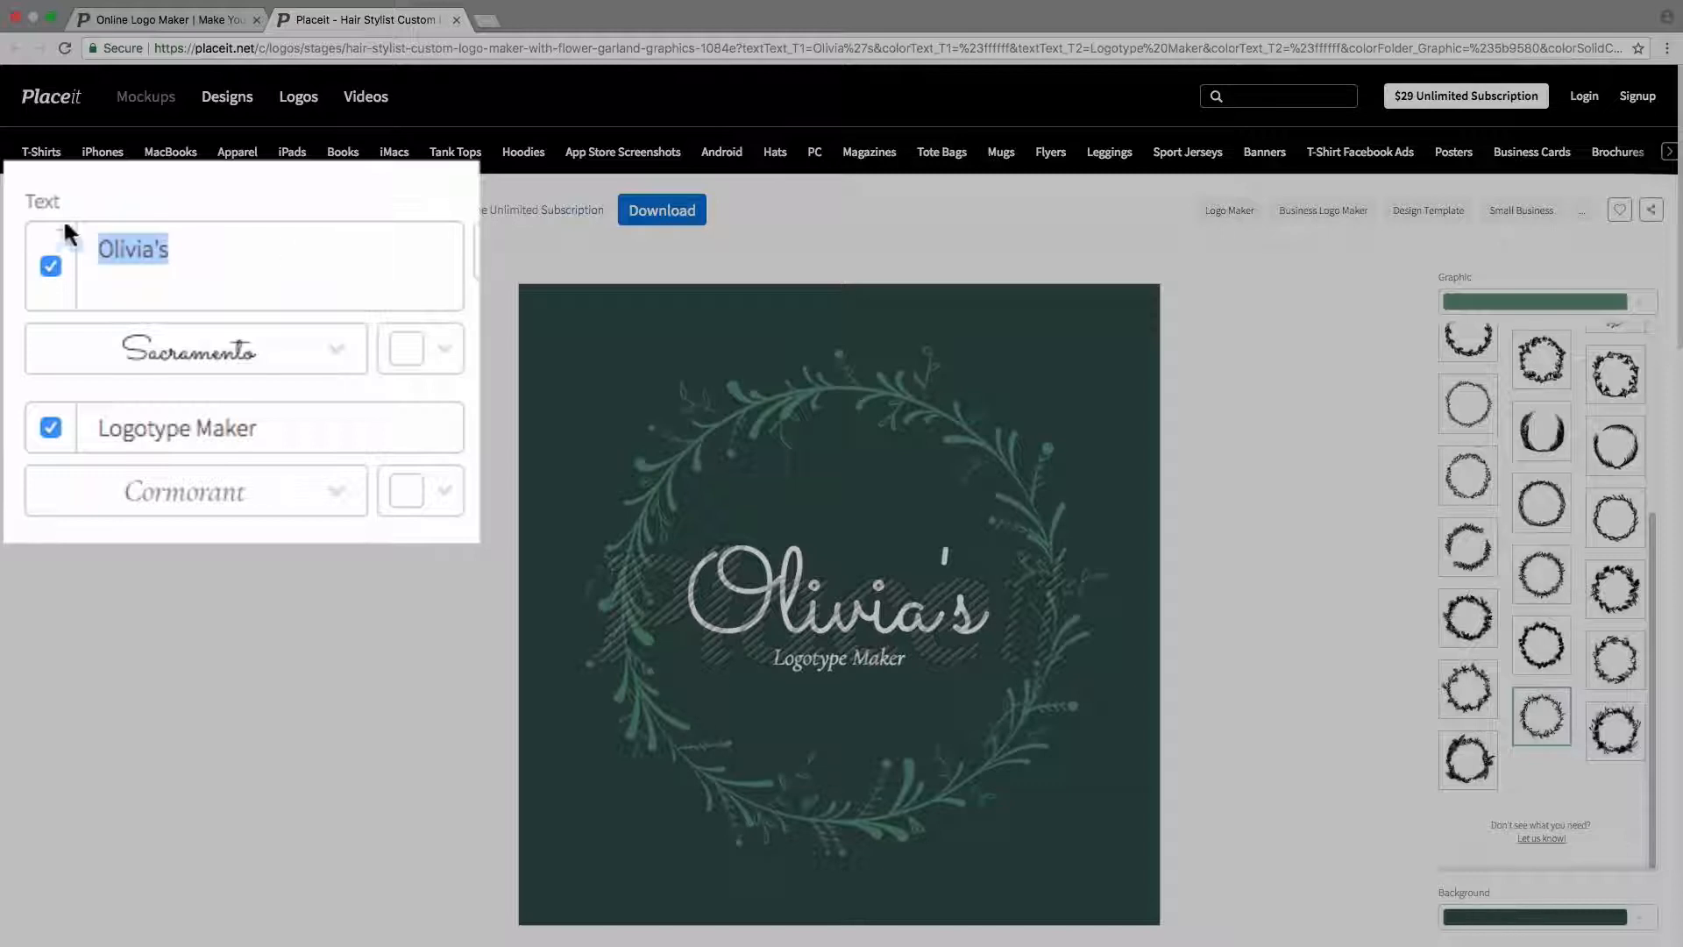
{"action": "left_click", "coordinate": [239, 243]}
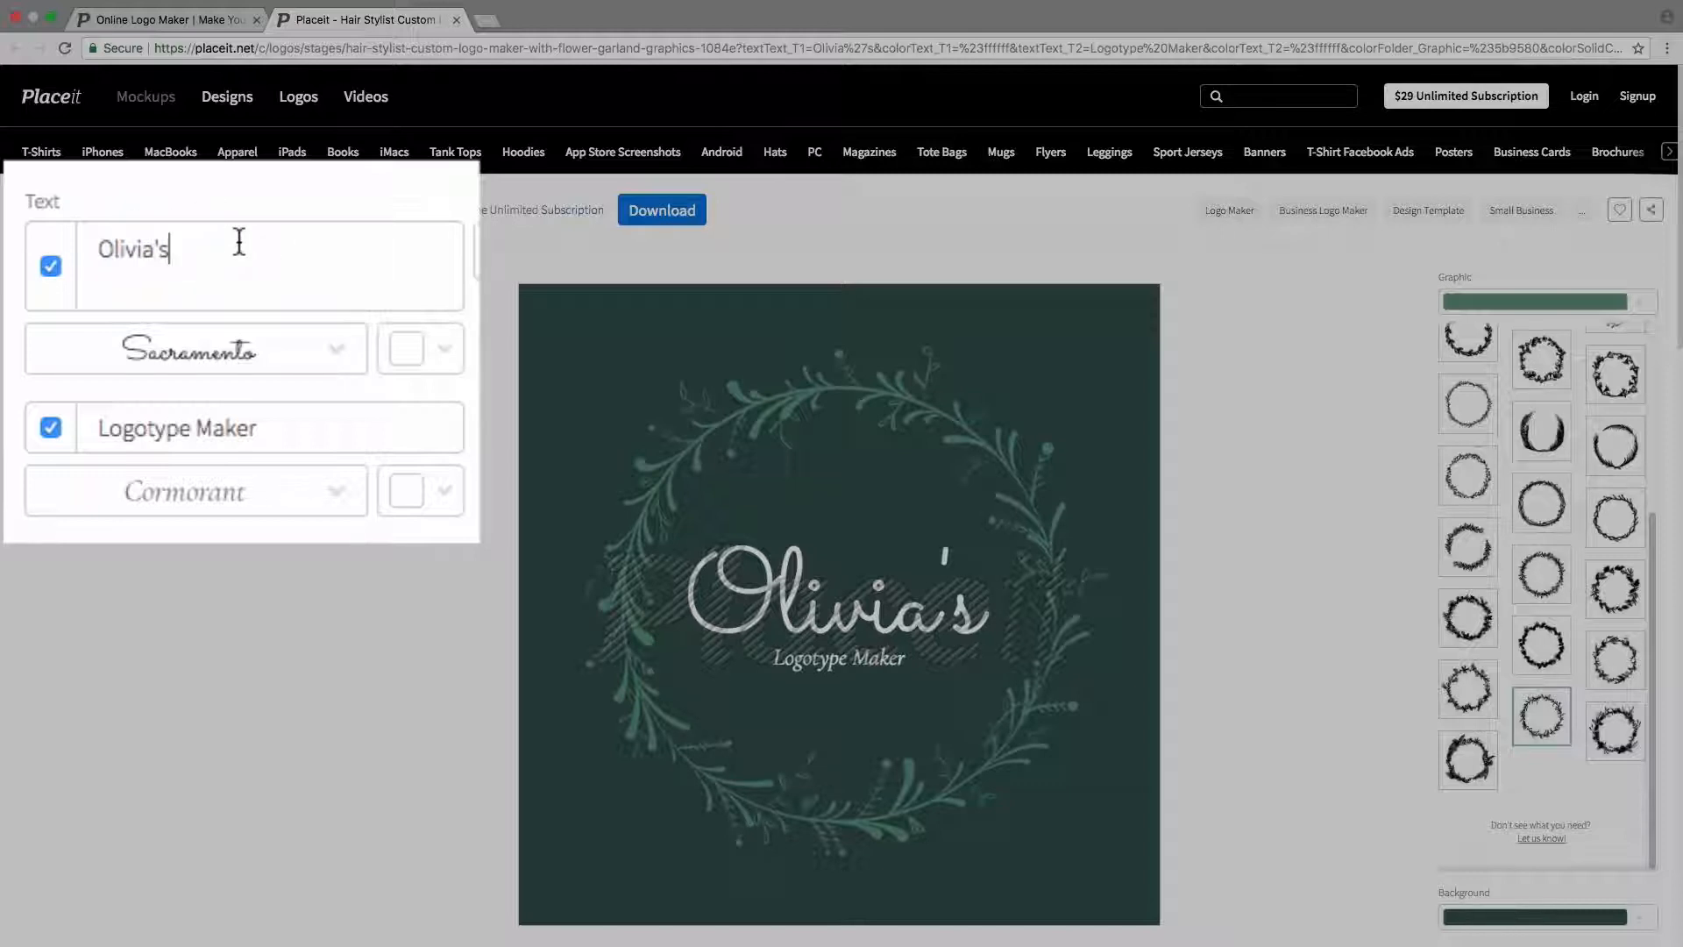
{"action": "key", "text": "BackSpace"}
{"action": "key", "text": "BackSpace"}
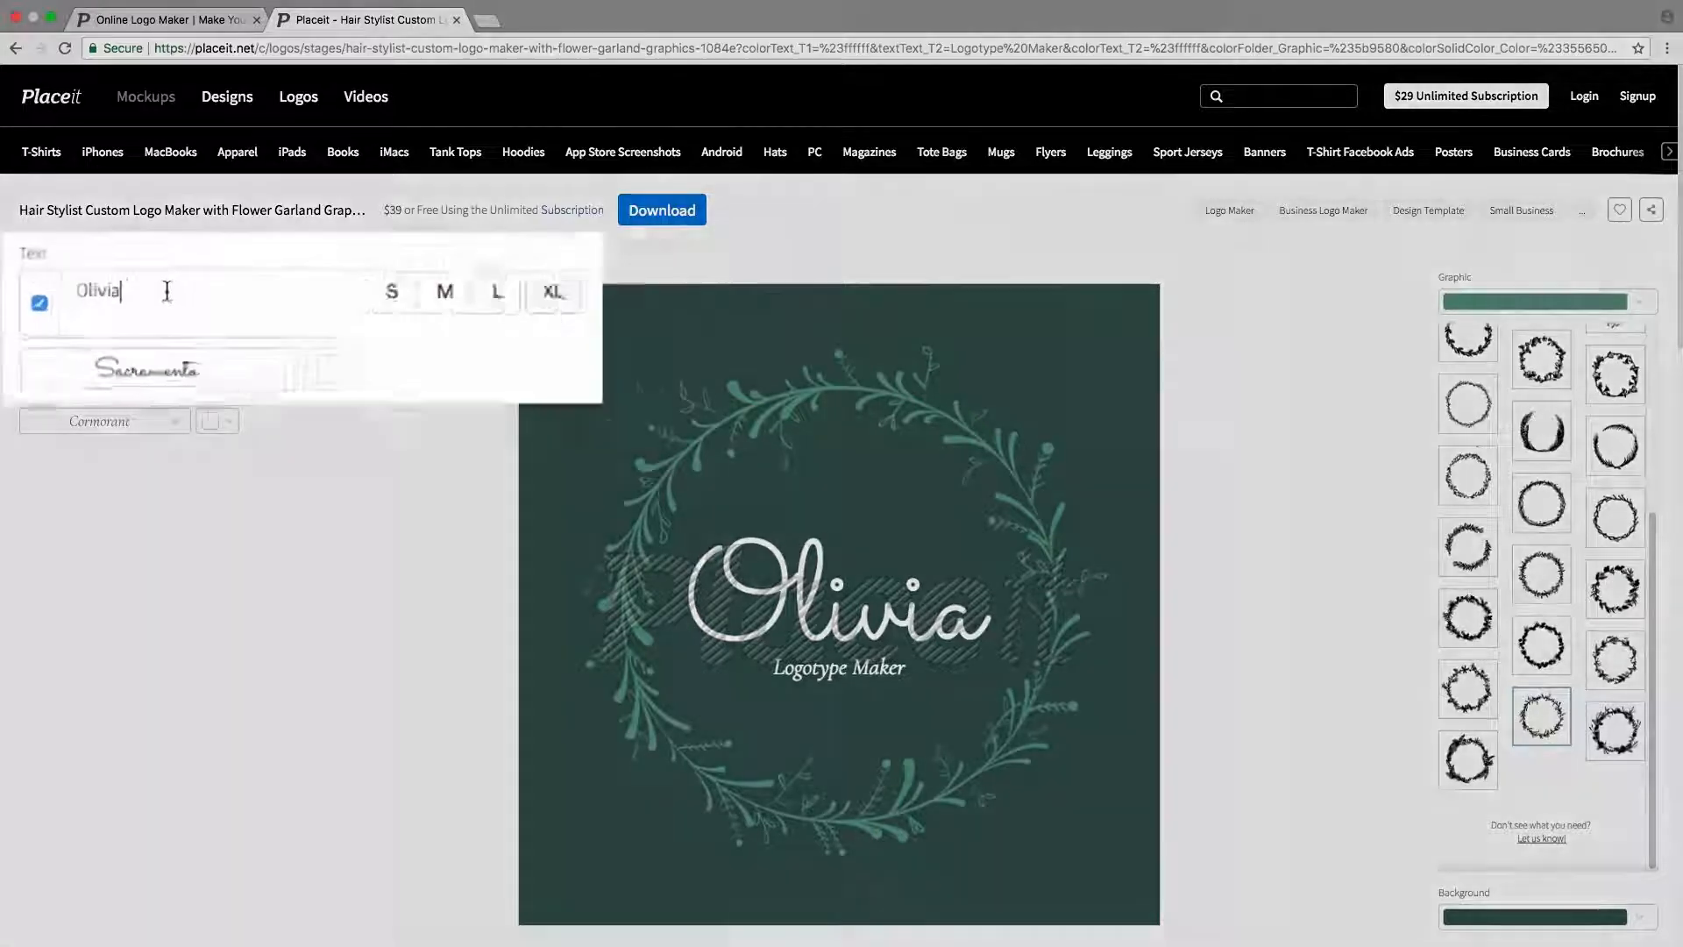
{"action": "type", "text": "'s"}
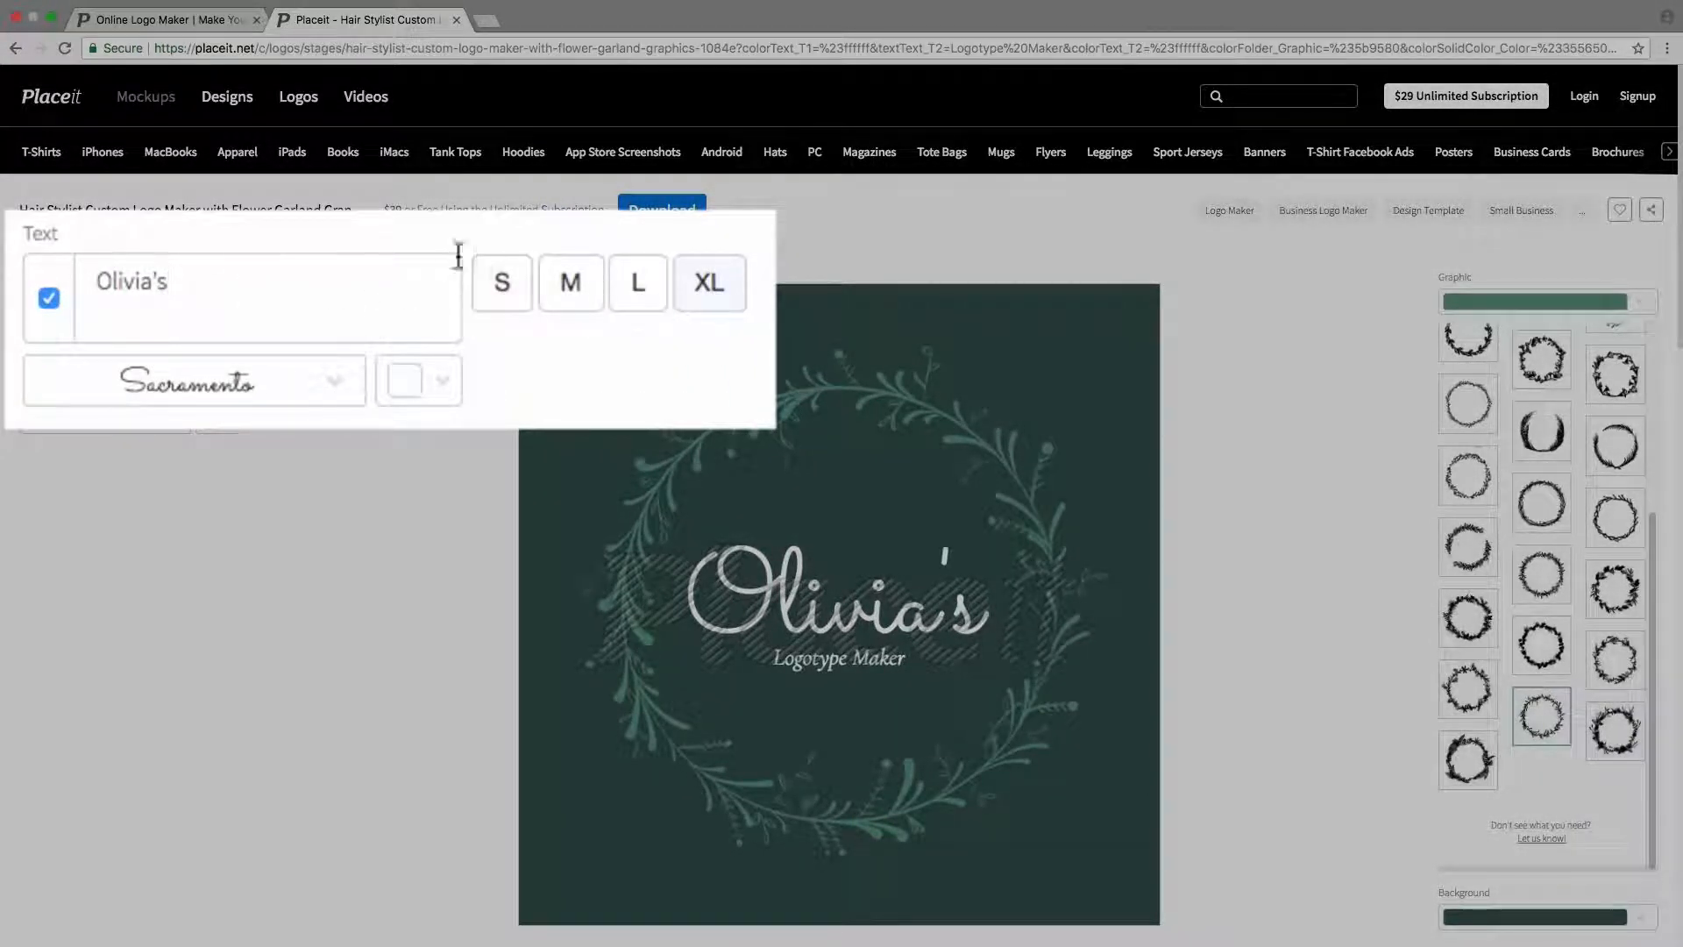
Try size S on the main text before restoring XL, and turn the text off and back on.
{"action": "left_click", "coordinate": [504, 285]}
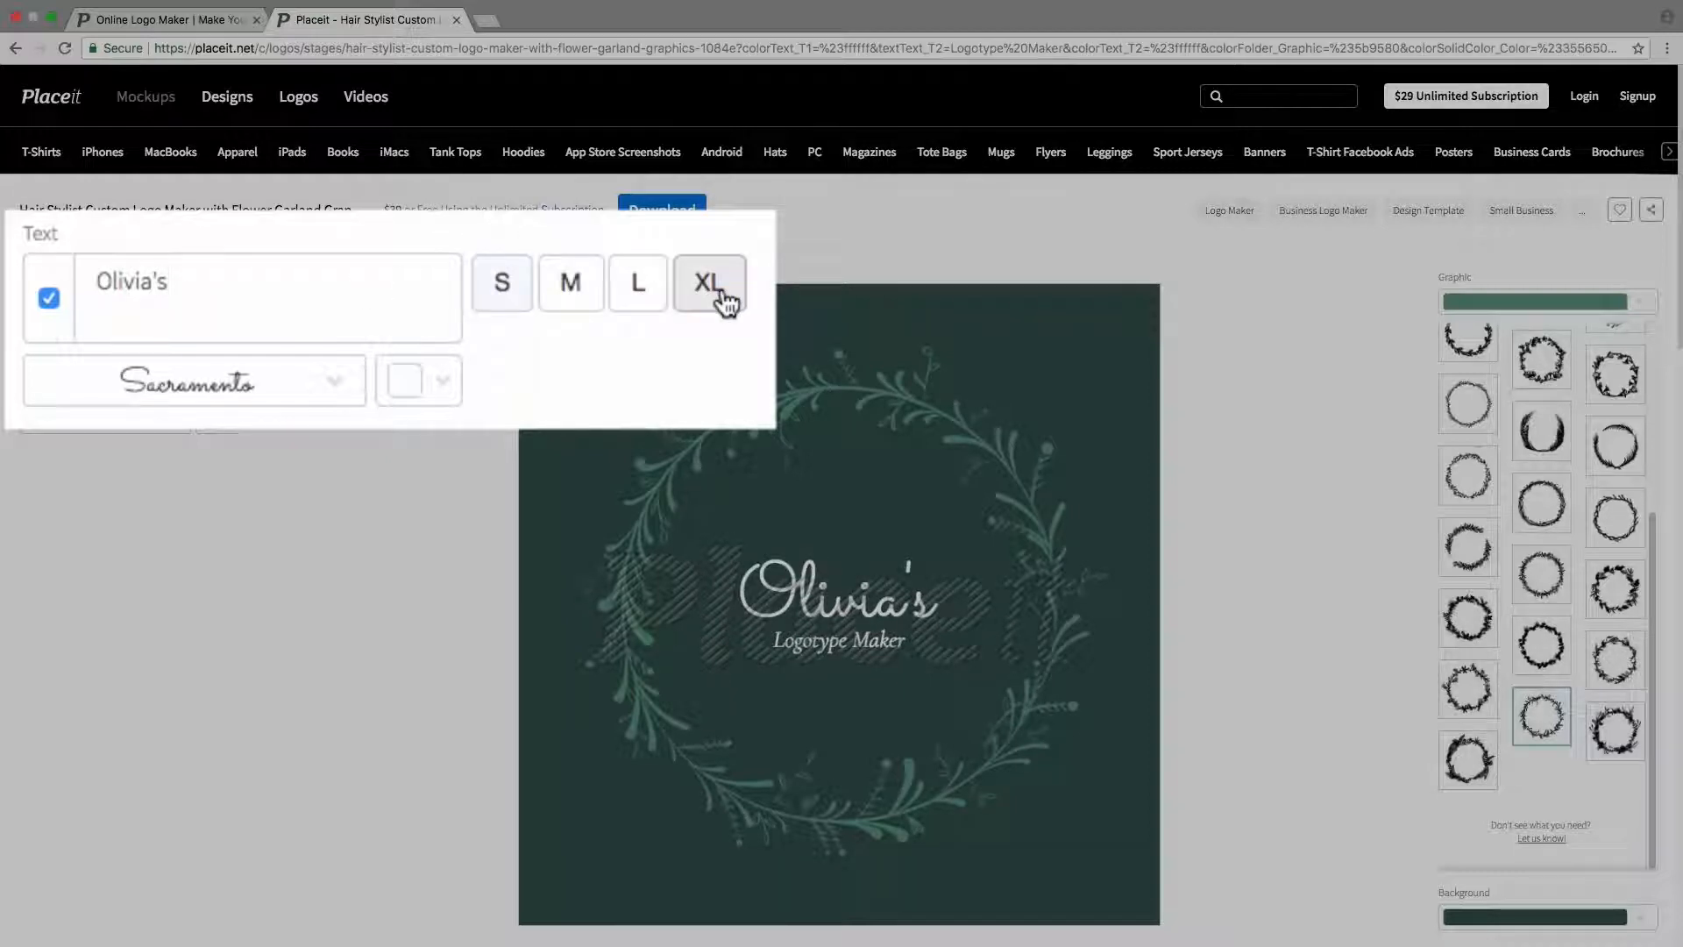
{"action": "left_click", "coordinate": [725, 303]}
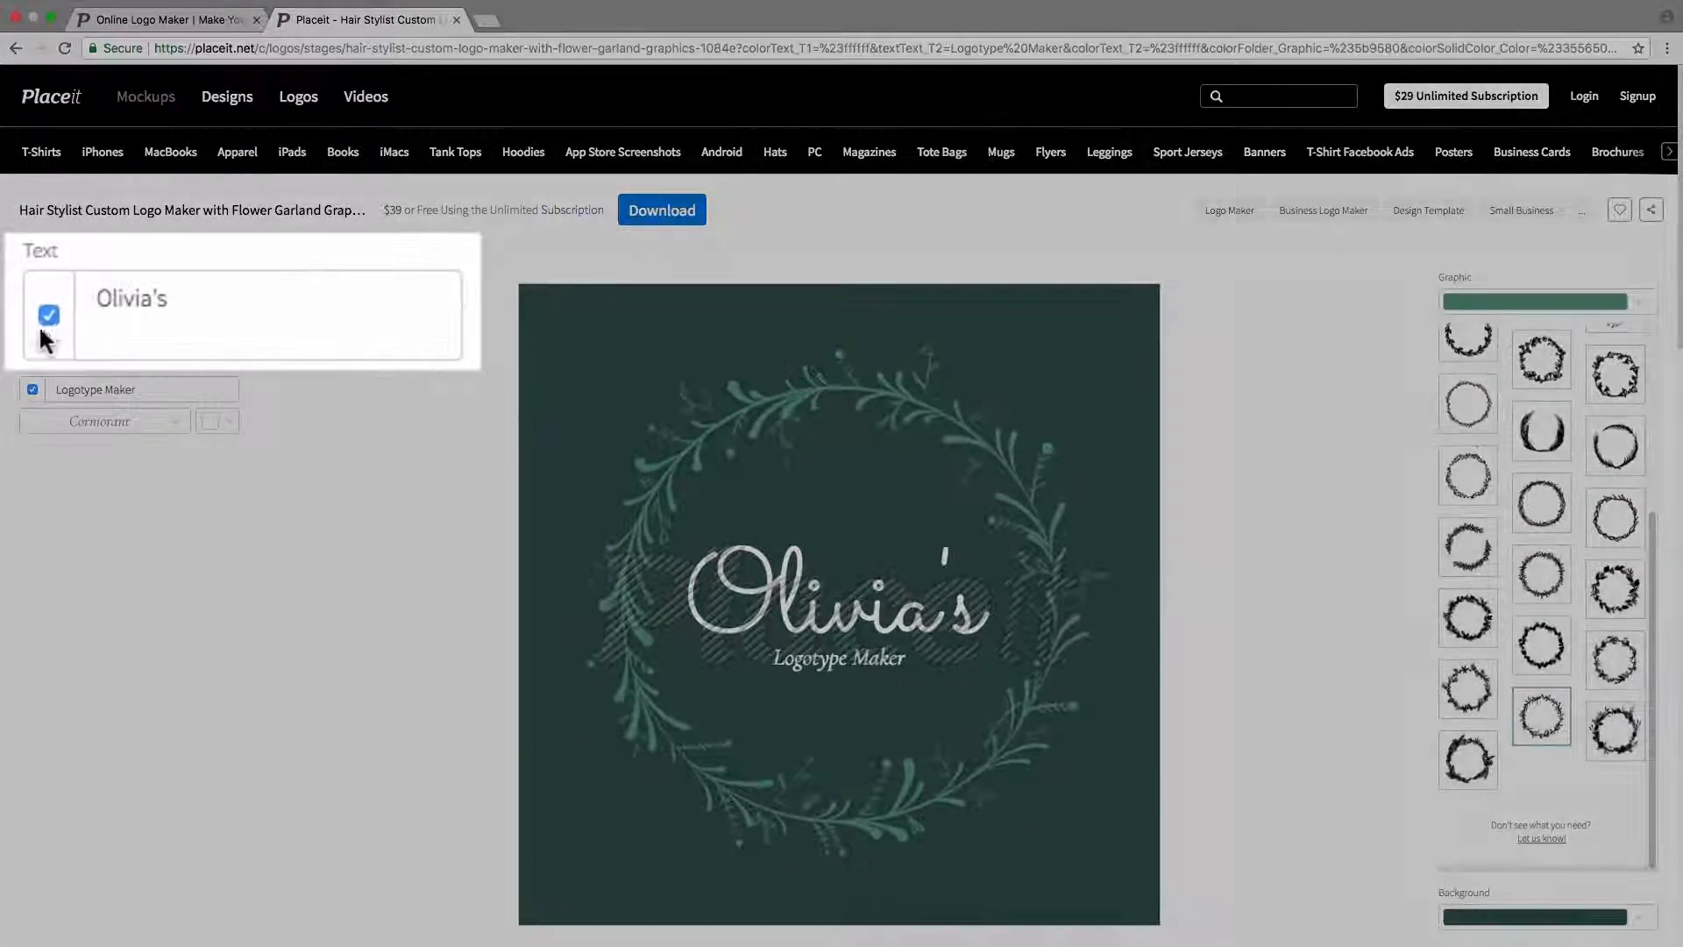
{"action": "left_click", "coordinate": [31, 309]}
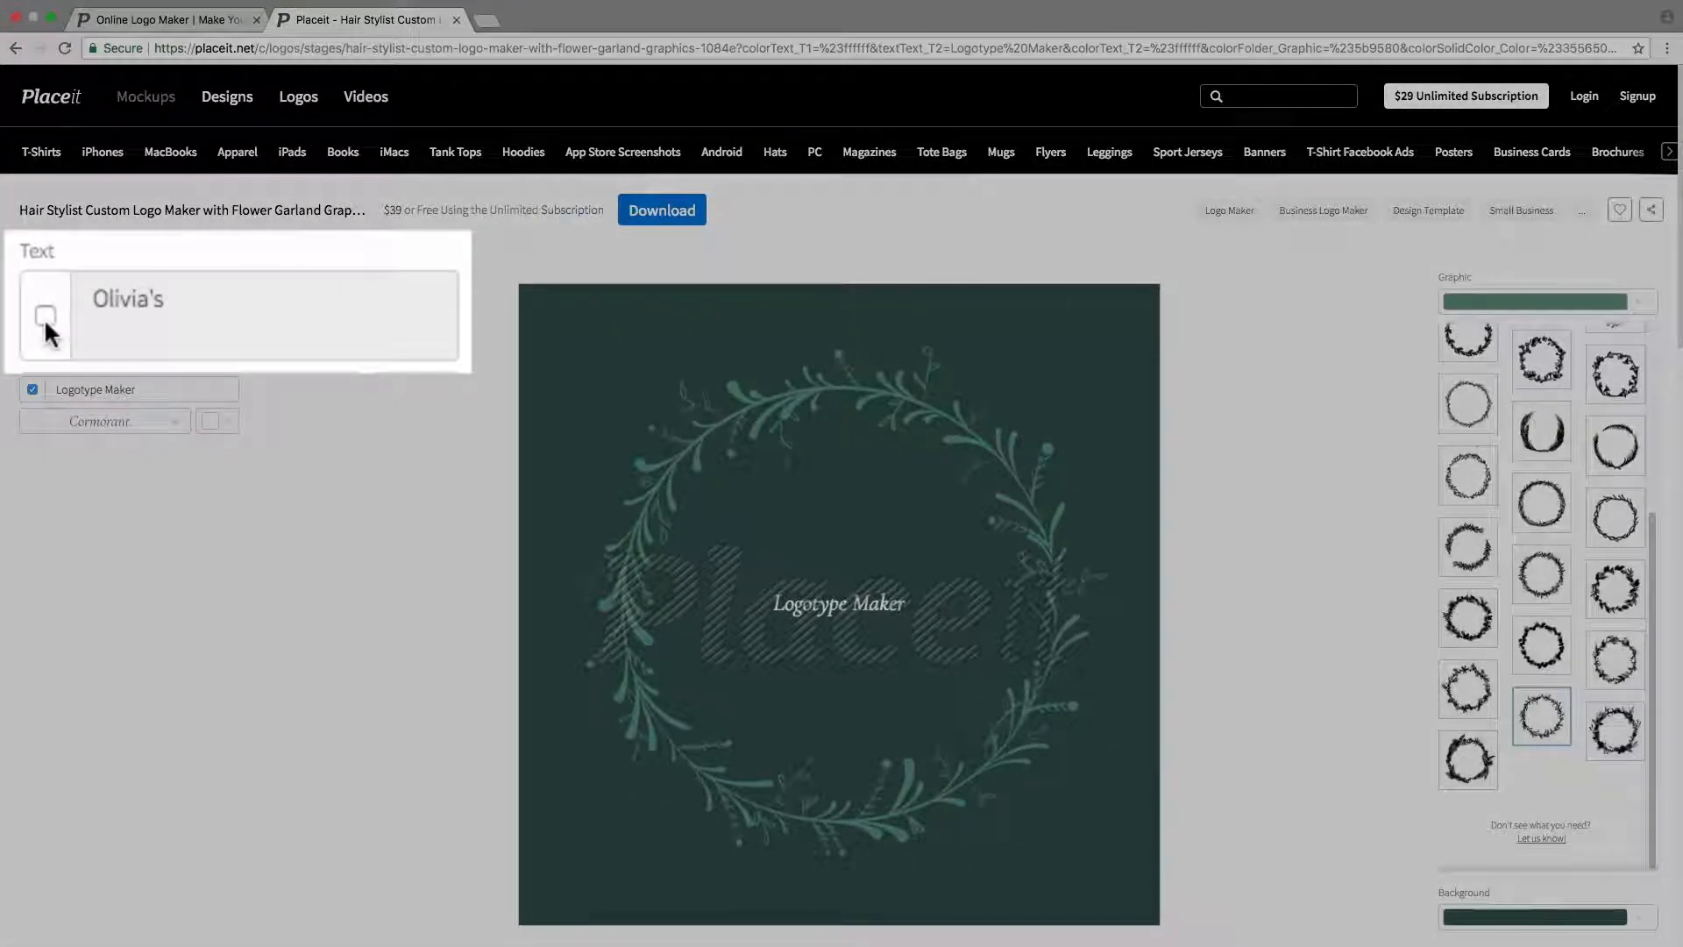
{"action": "left_click", "coordinate": [42, 312]}
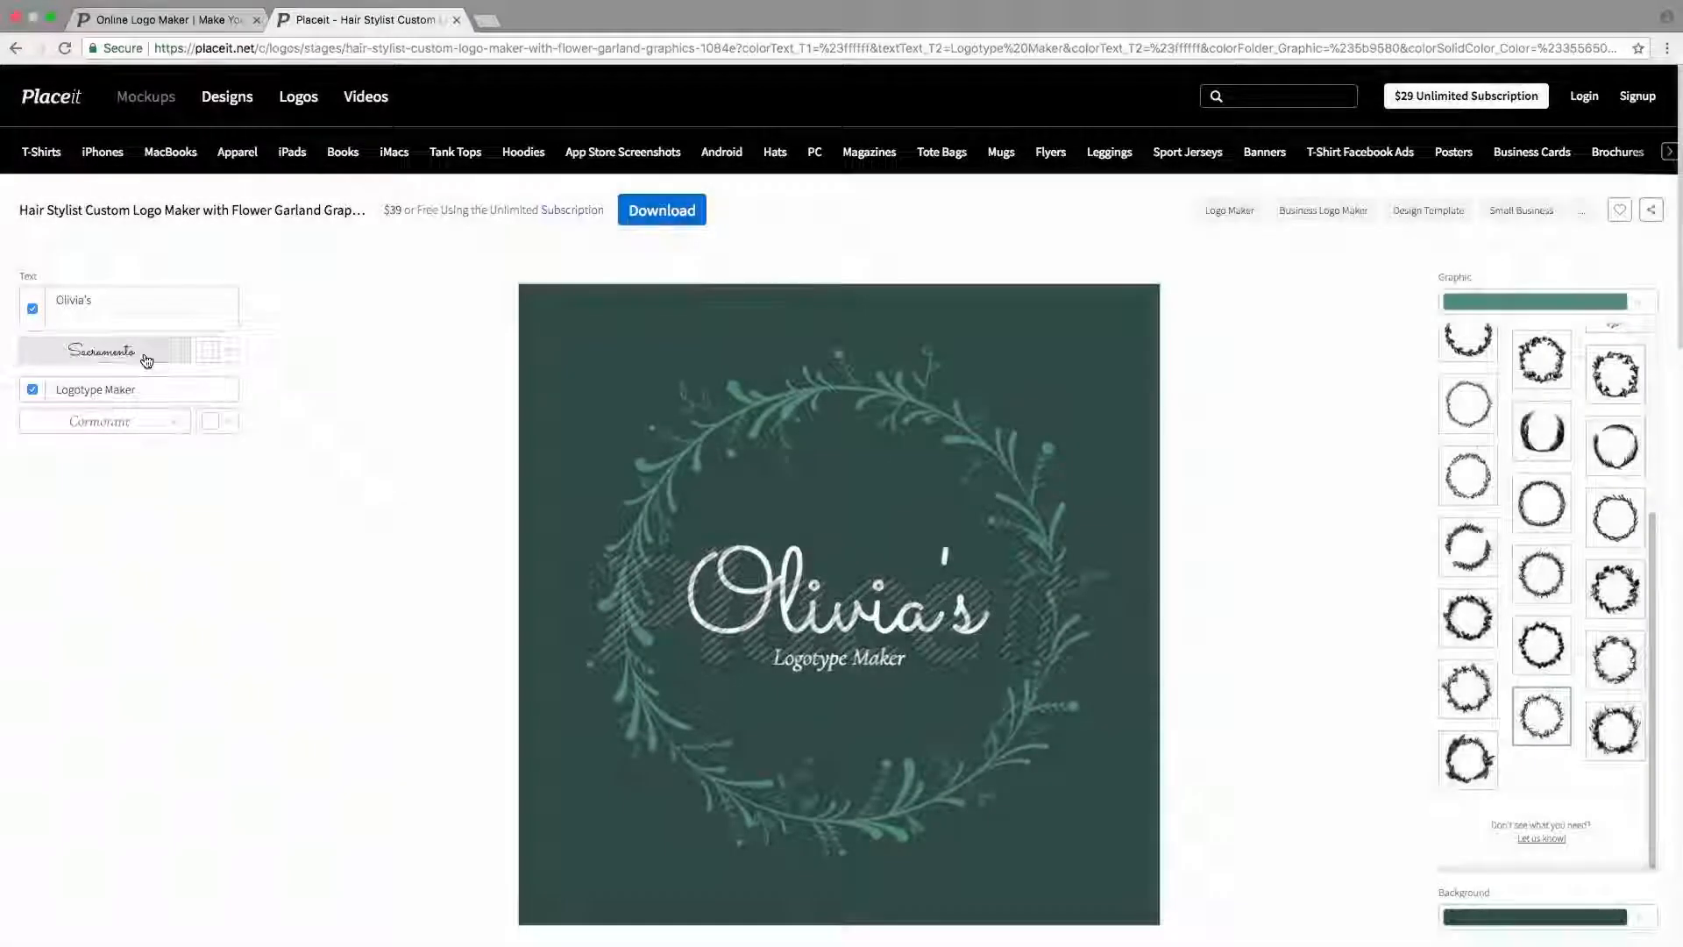
Look through the fonts available for the main text without choosing a new one.
{"action": "left_click", "coordinate": [146, 361]}
{"action": "scroll", "coordinate": [350, 135], "scroll_direction": "down", "scroll_amount": 10}
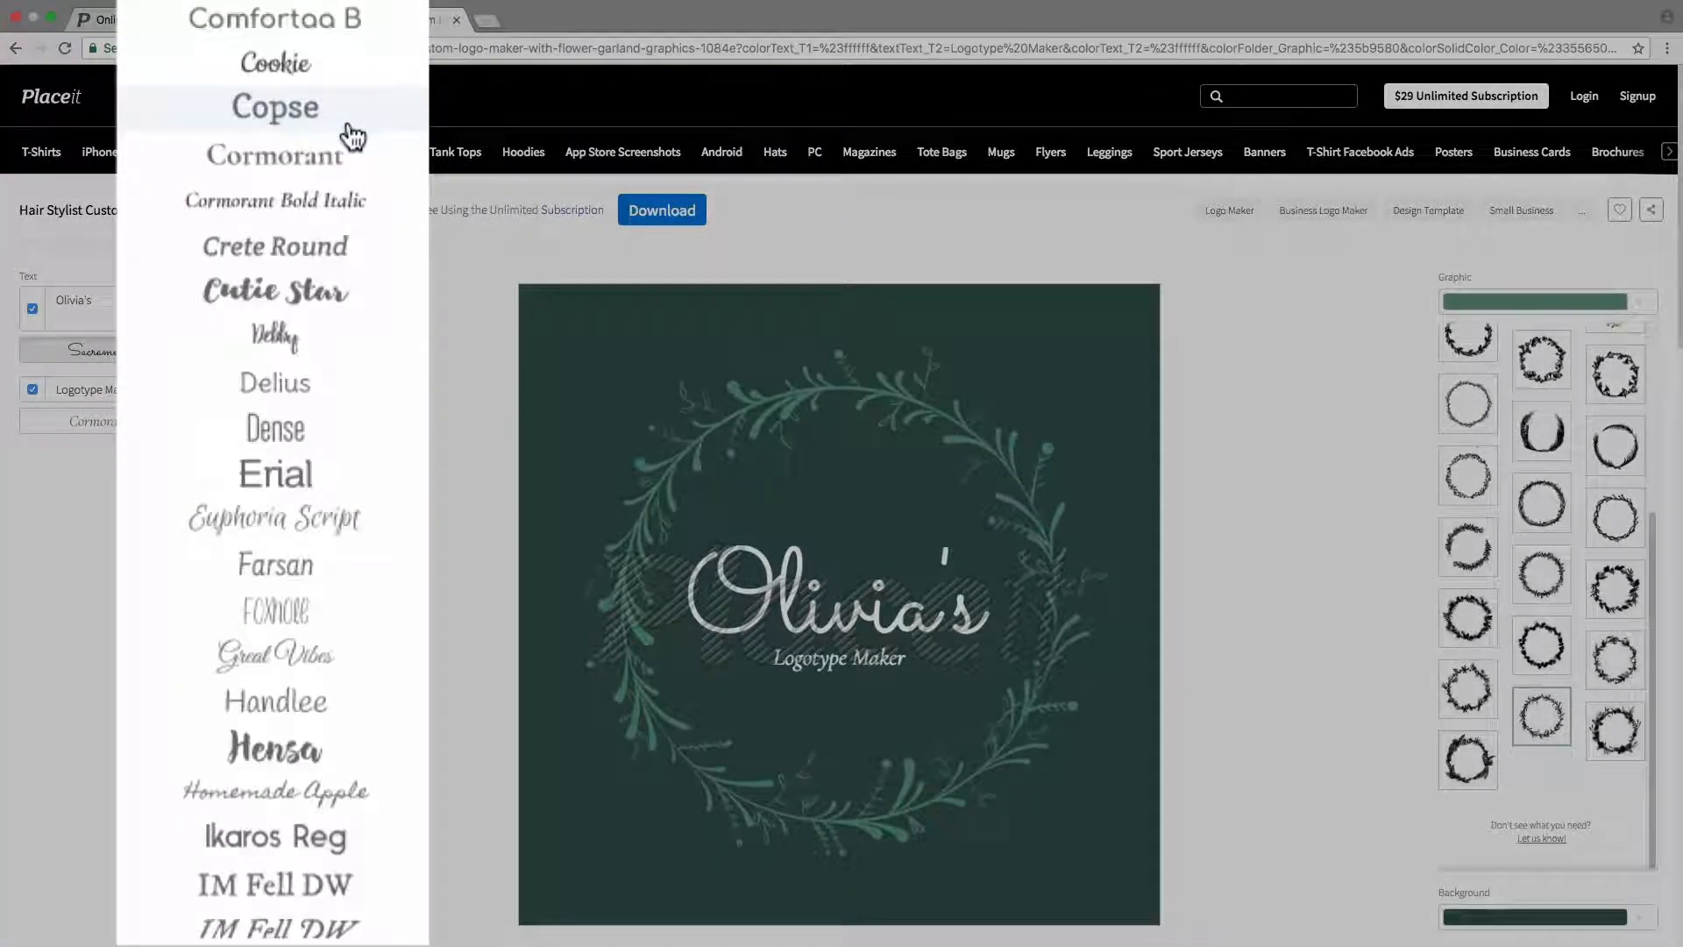
{"action": "scroll", "coordinate": [311, 496], "scroll_direction": "down", "scroll_amount": 5}
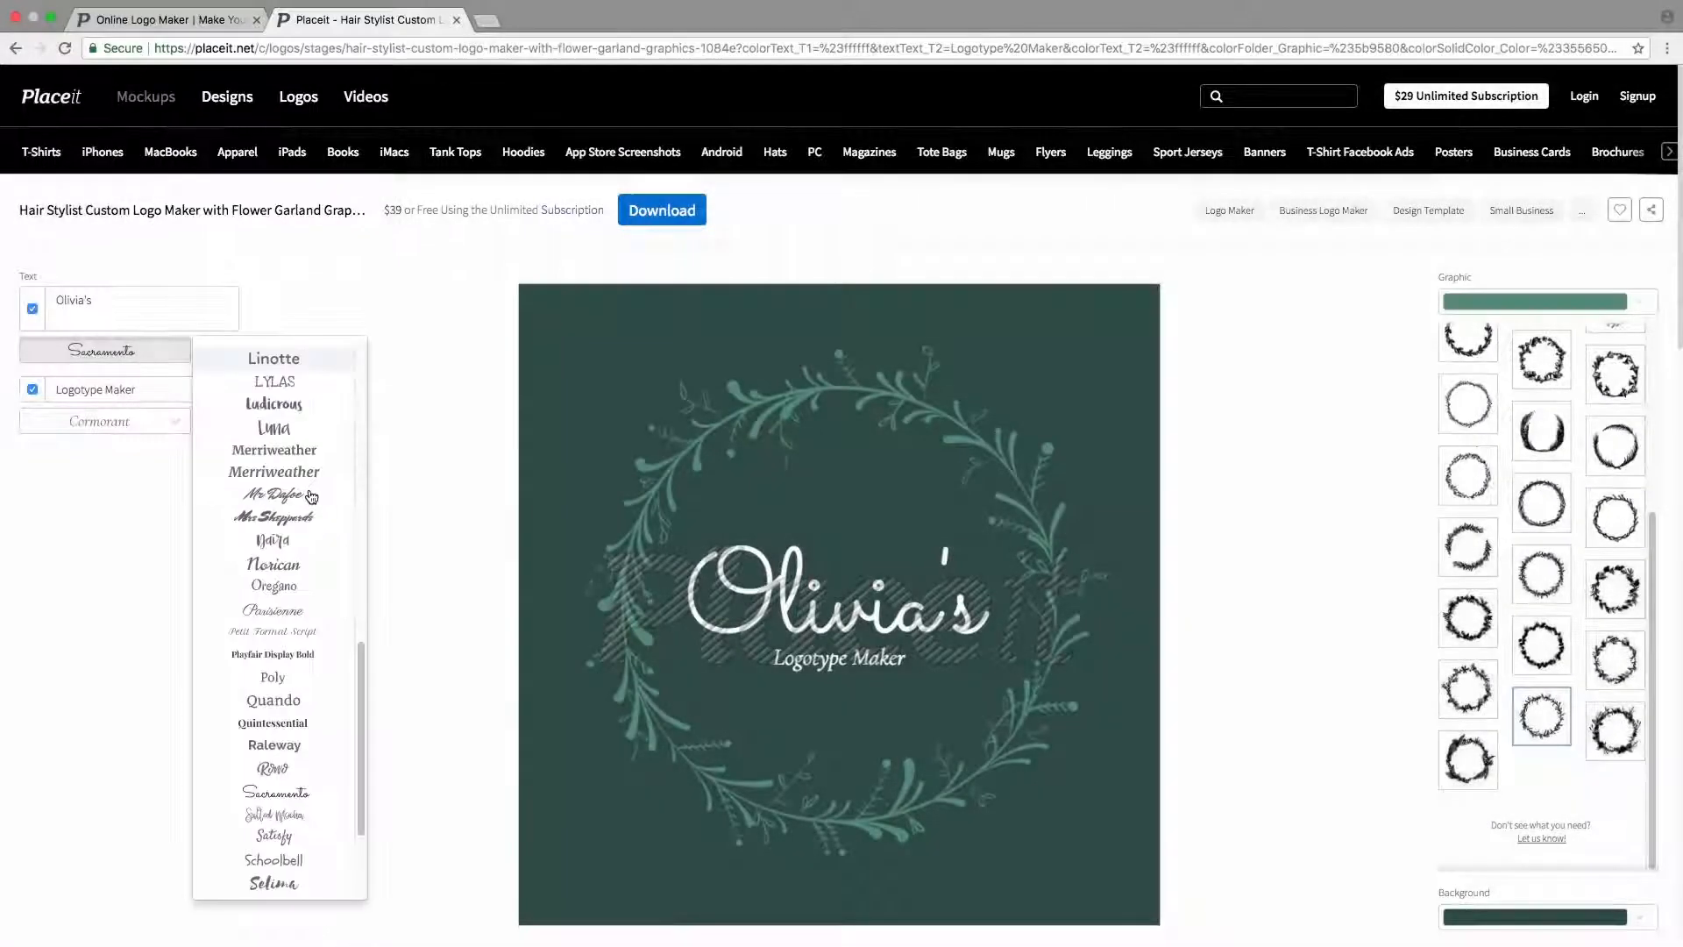
{"action": "left_click", "coordinate": [369, 275]}
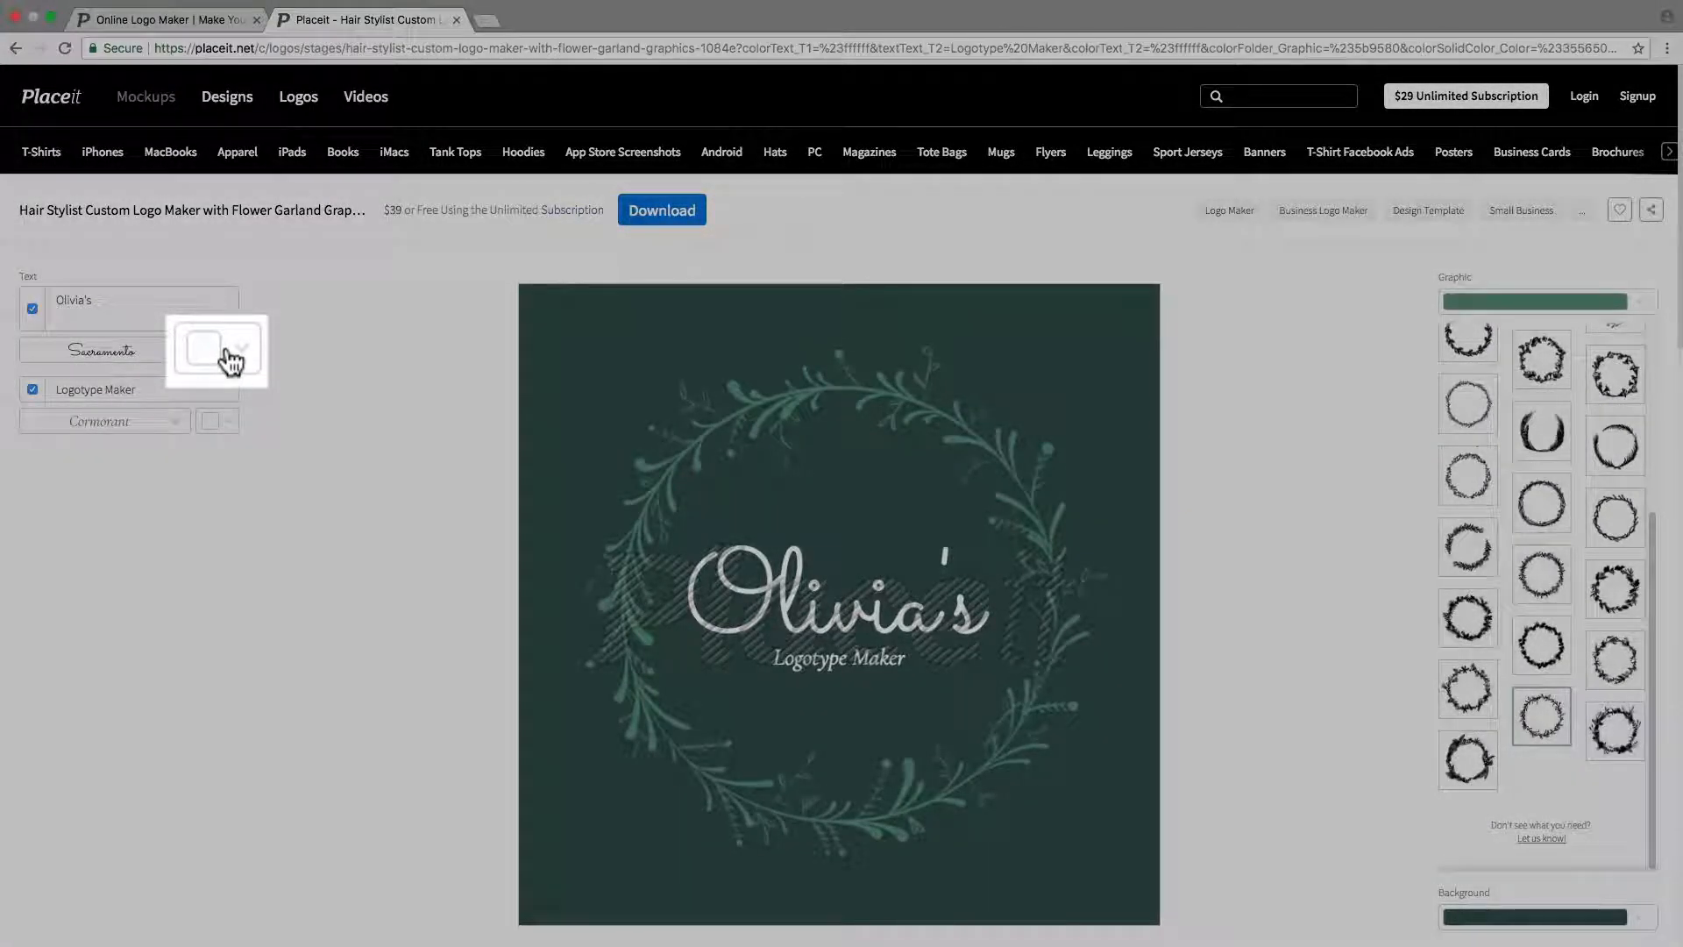
Try the custom cyan colour #16d4e7 on the main text, and return the text to white.
{"action": "left_click", "coordinate": [221, 356]}
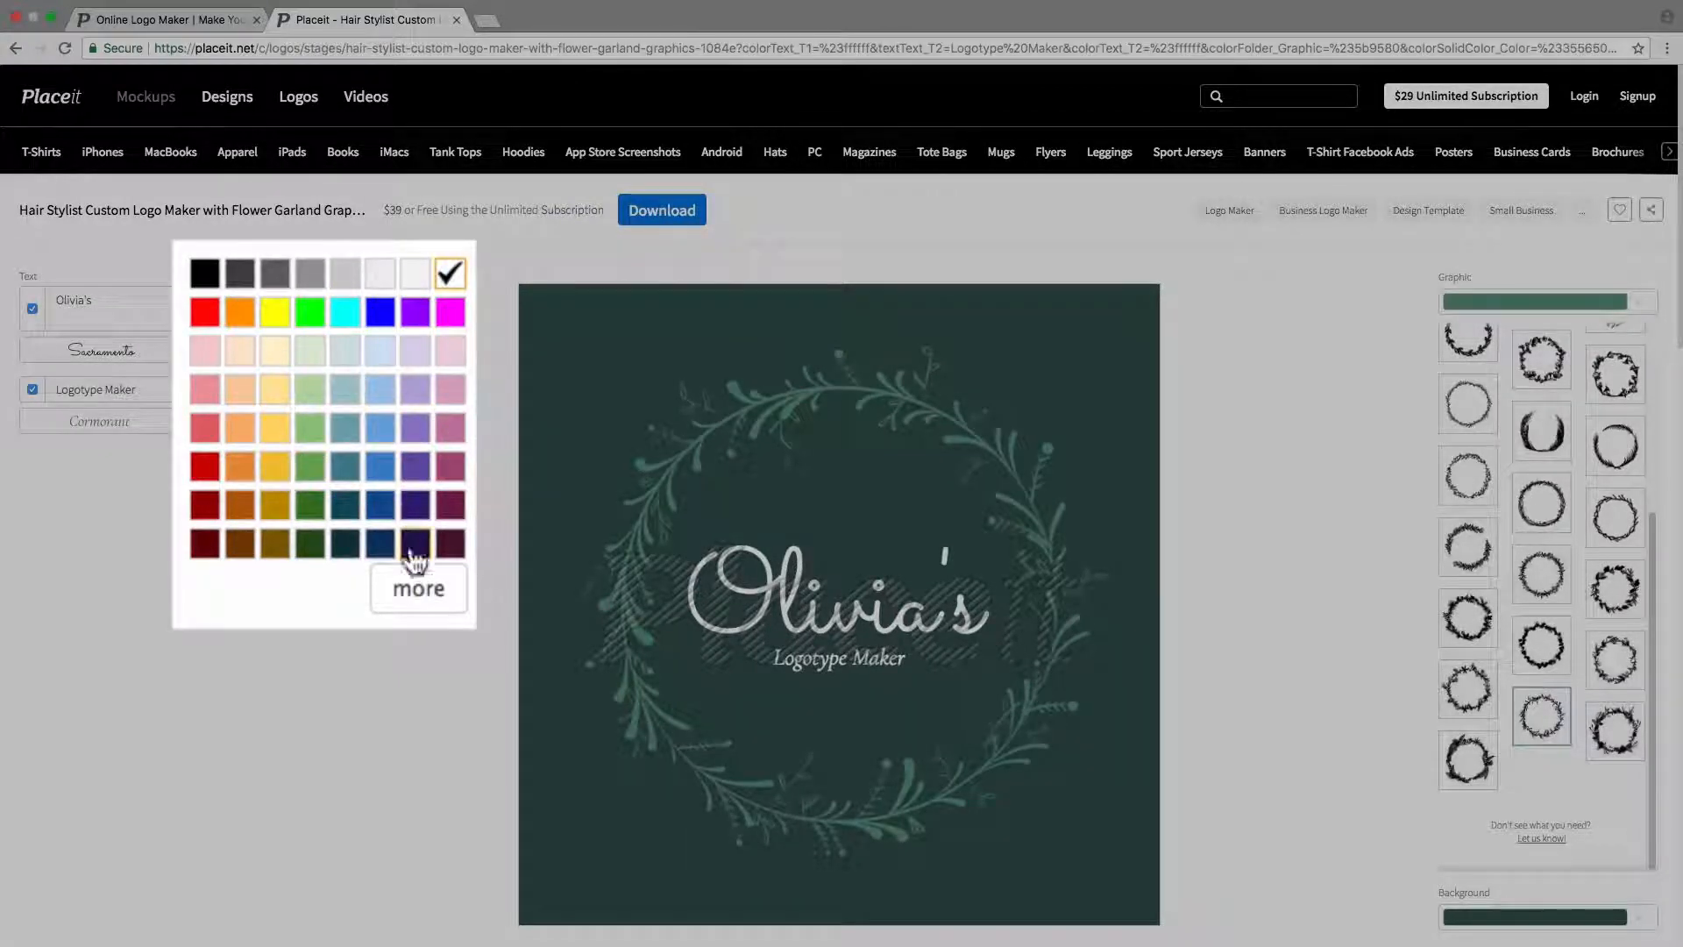
{"action": "left_click", "coordinate": [413, 585]}
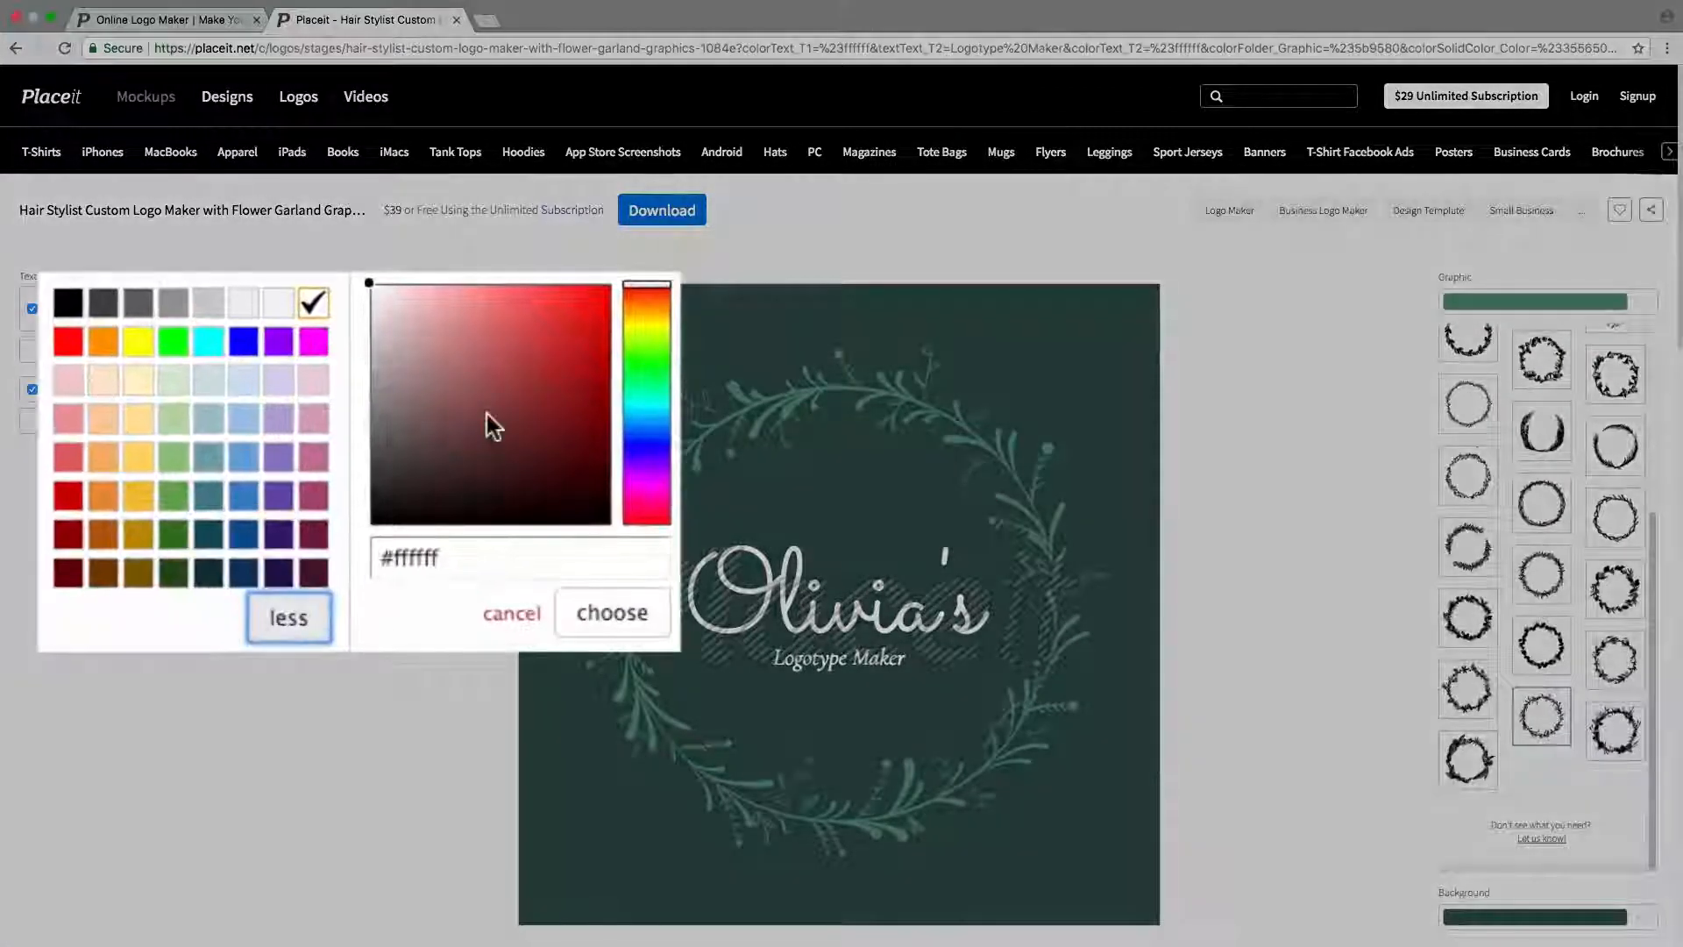
{"action": "left_click", "coordinate": [538, 350]}
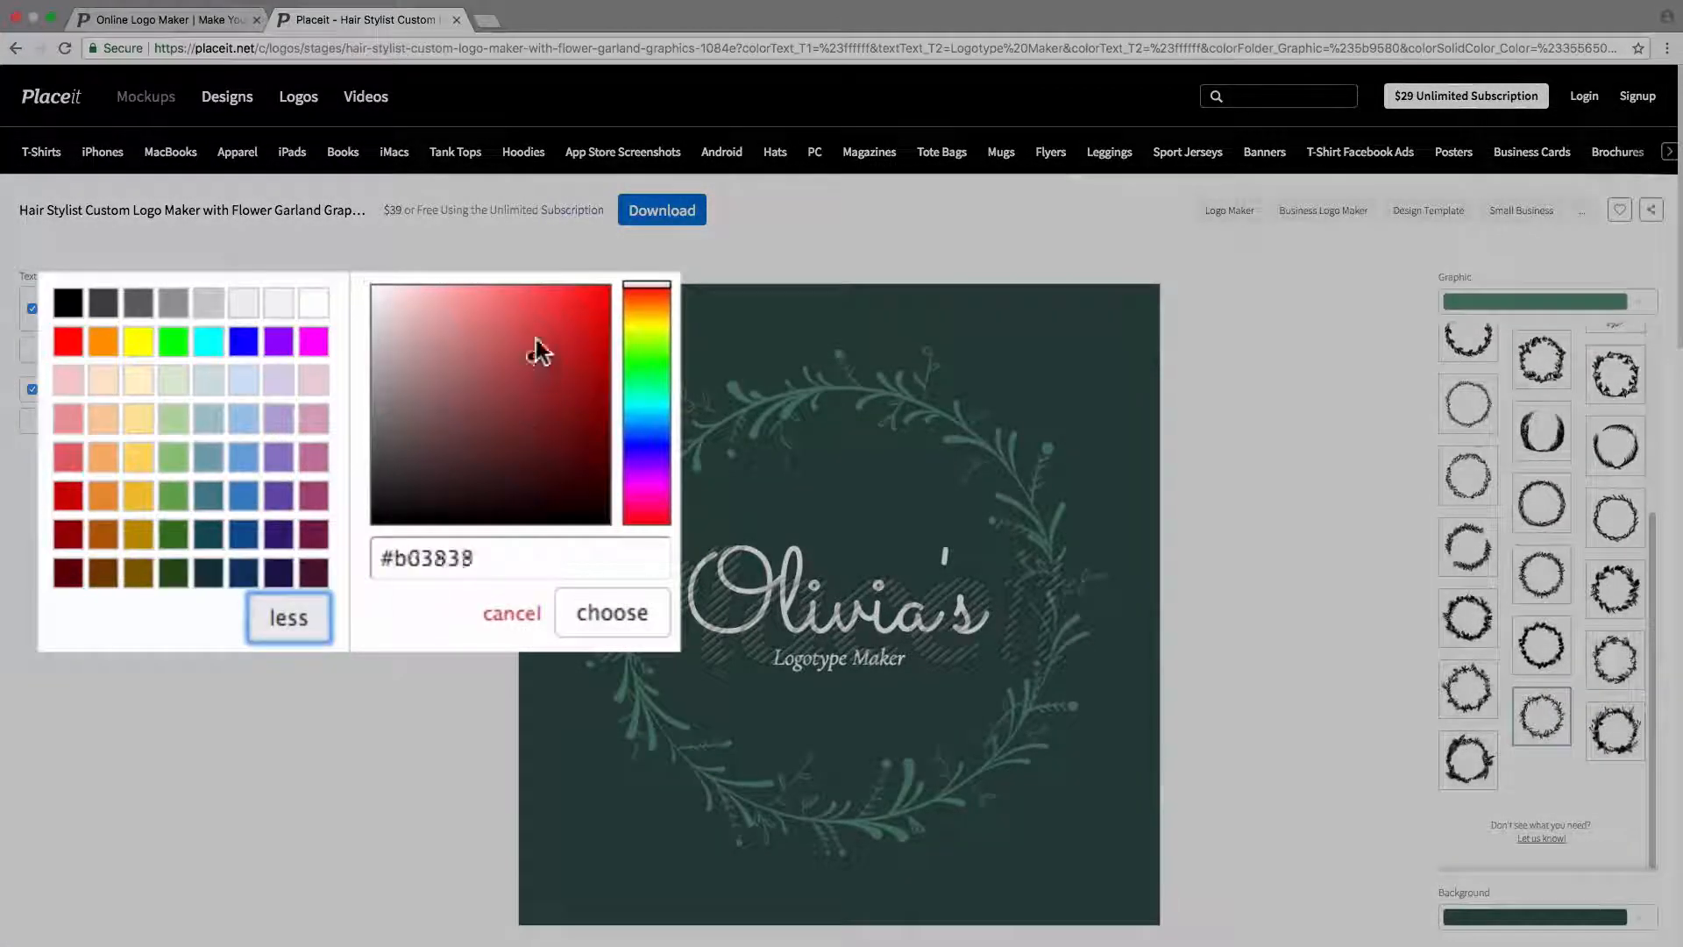
{"action": "left_click", "coordinate": [536, 335]}
{"action": "left_click", "coordinate": [645, 377]}
{"action": "left_click", "coordinate": [649, 407]}
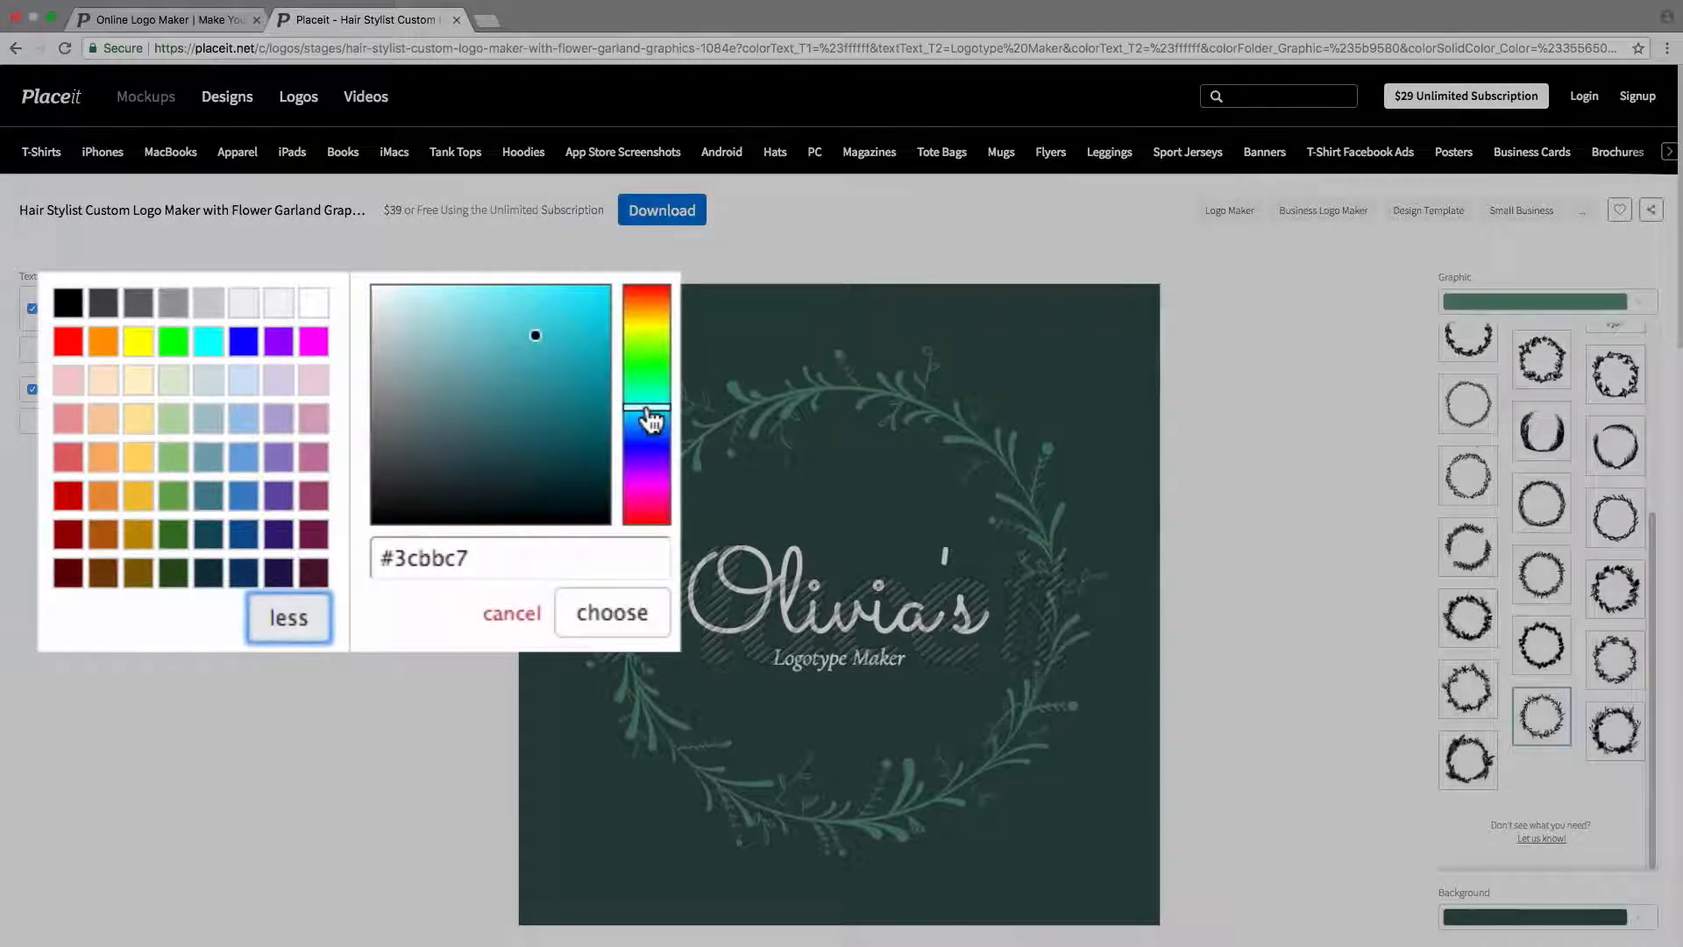
{"action": "left_click", "coordinate": [582, 317]}
{"action": "left_click", "coordinate": [584, 306]}
{"action": "left_click", "coordinate": [380, 554]}
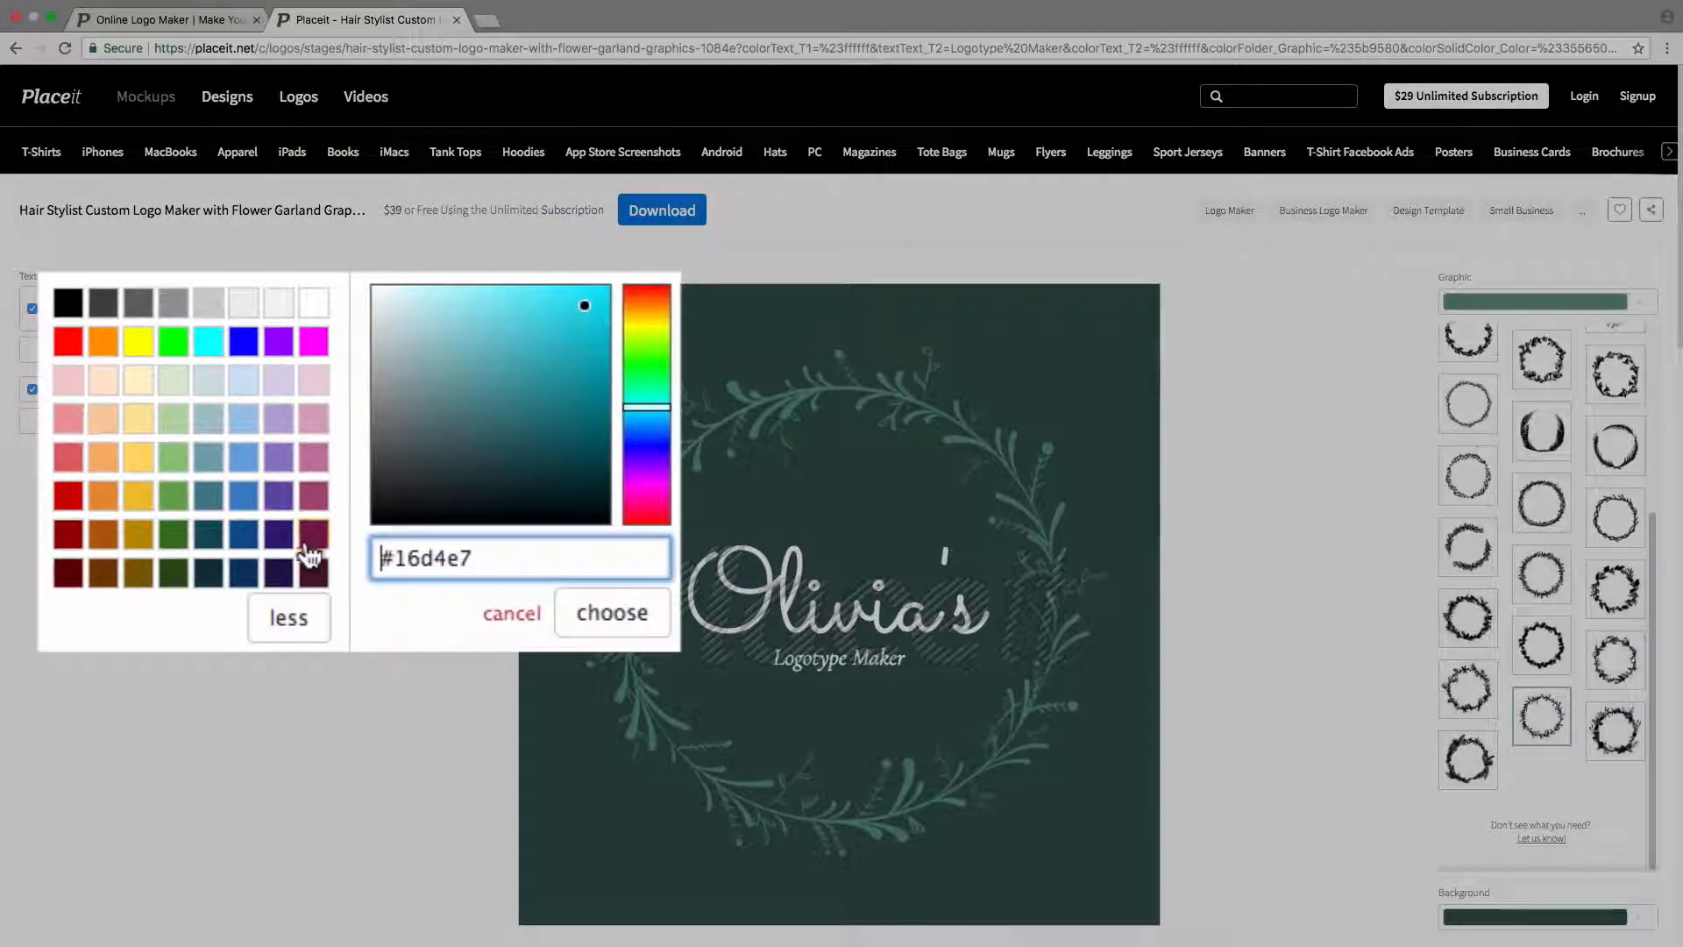
{"action": "left_click_drag", "start_coordinate": [515, 555], "coordinate": [342, 565]}
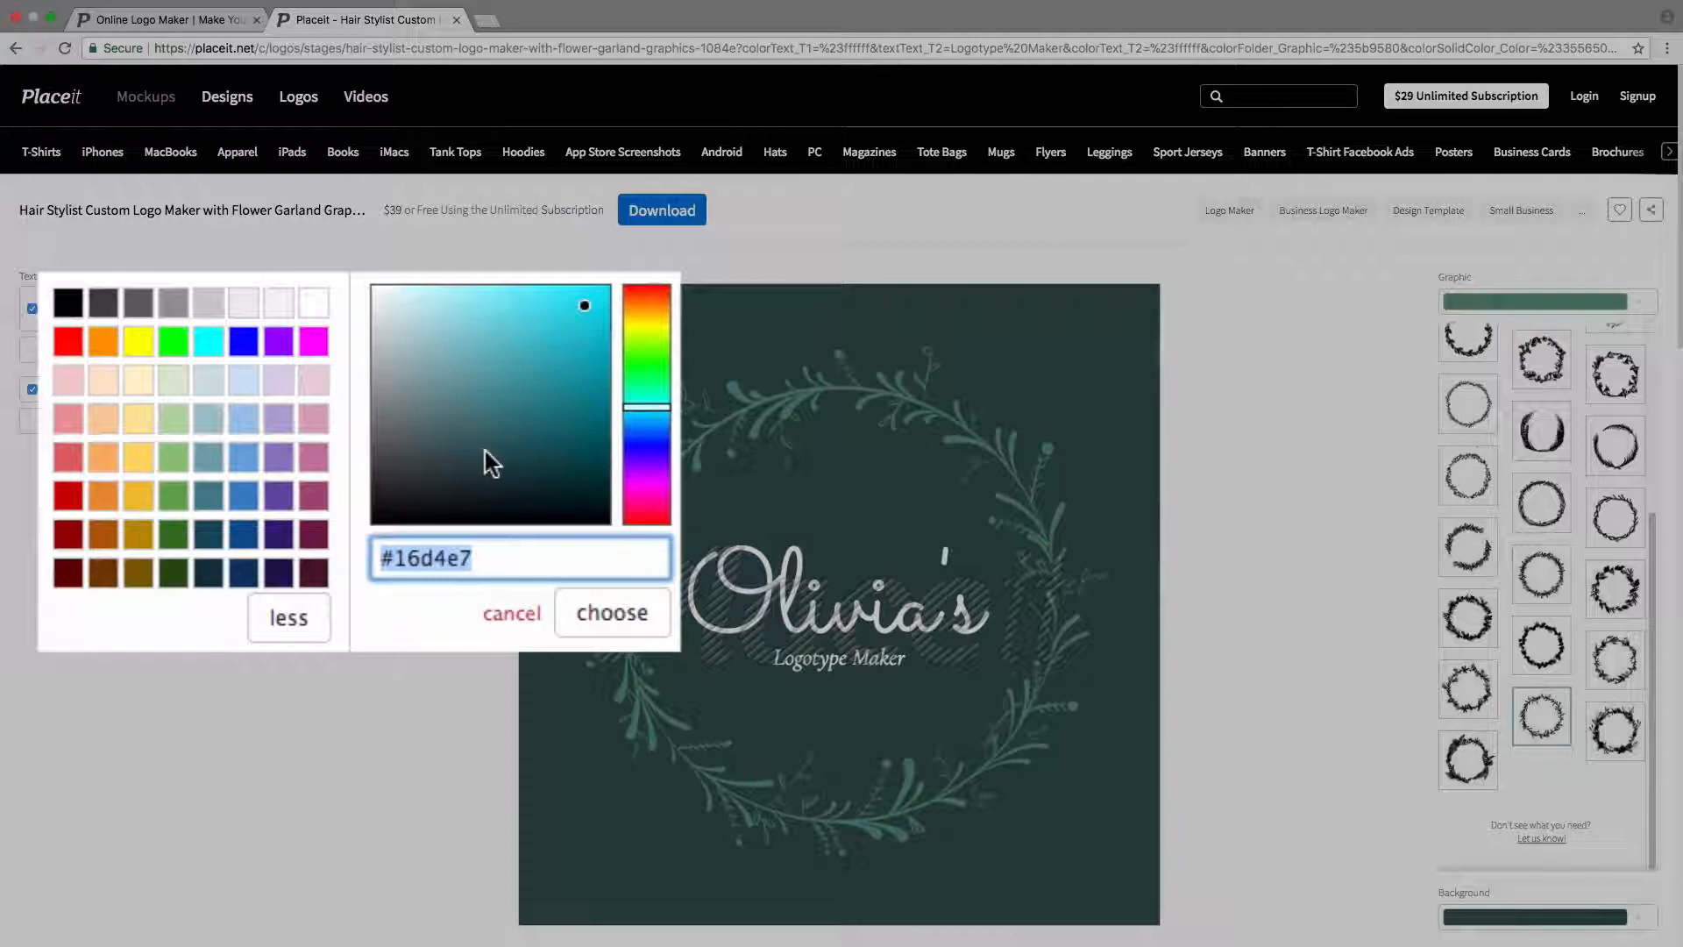
{"action": "left_click", "coordinate": [585, 607]}
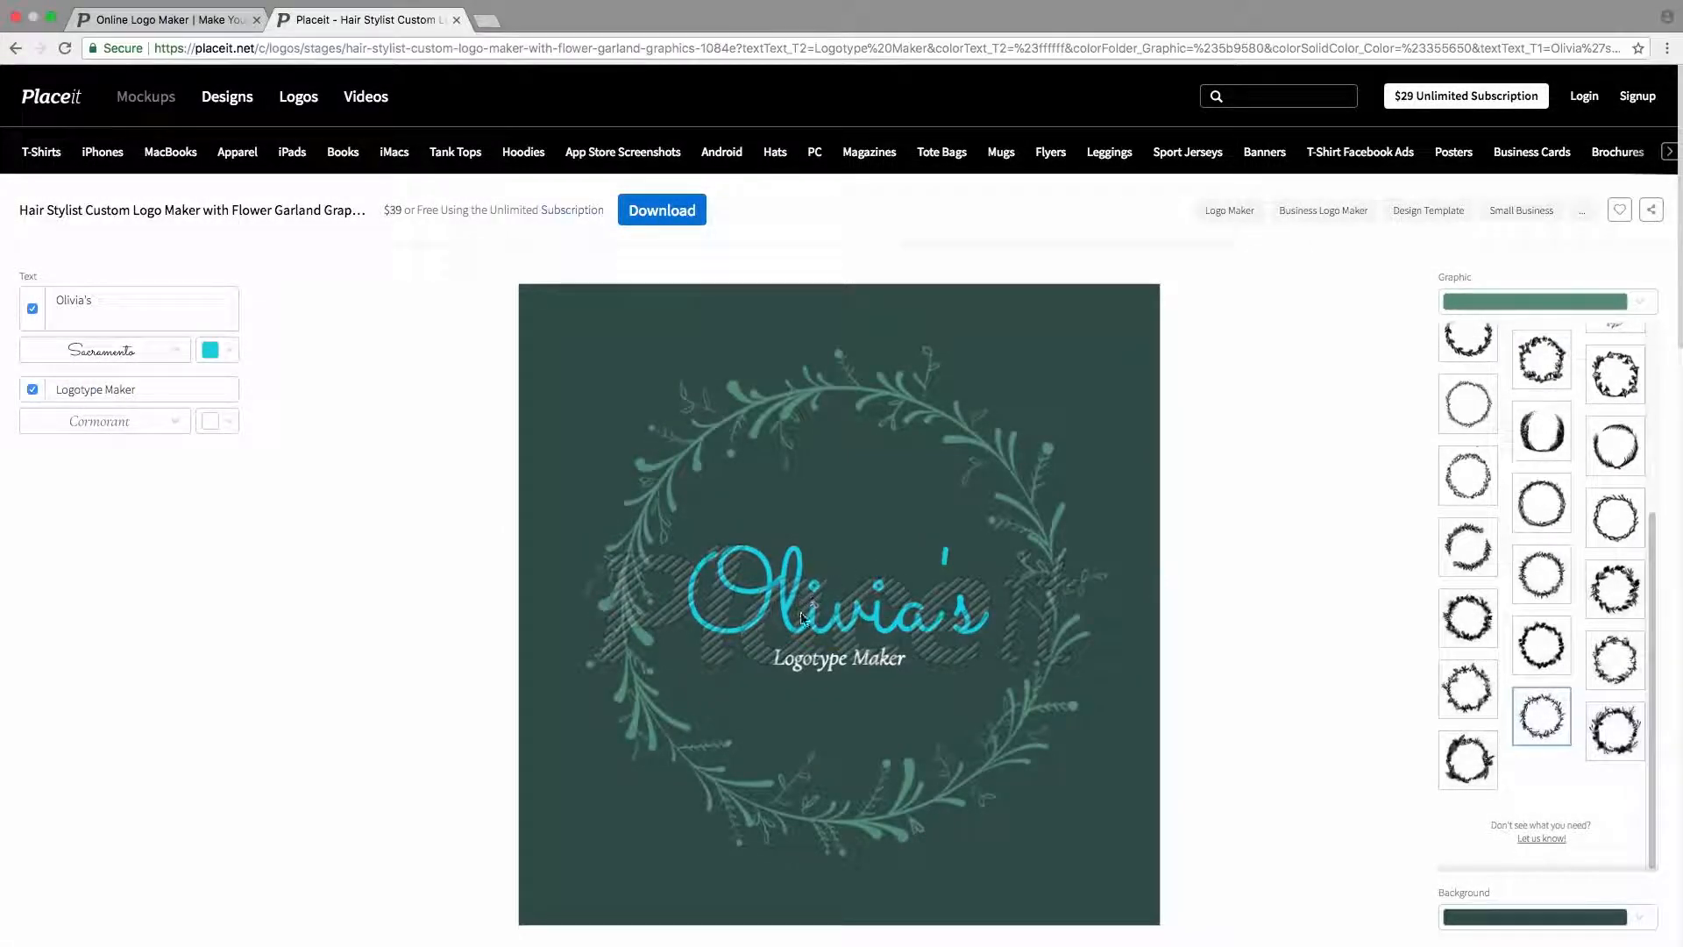
{"action": "left_click", "coordinate": [226, 351]}
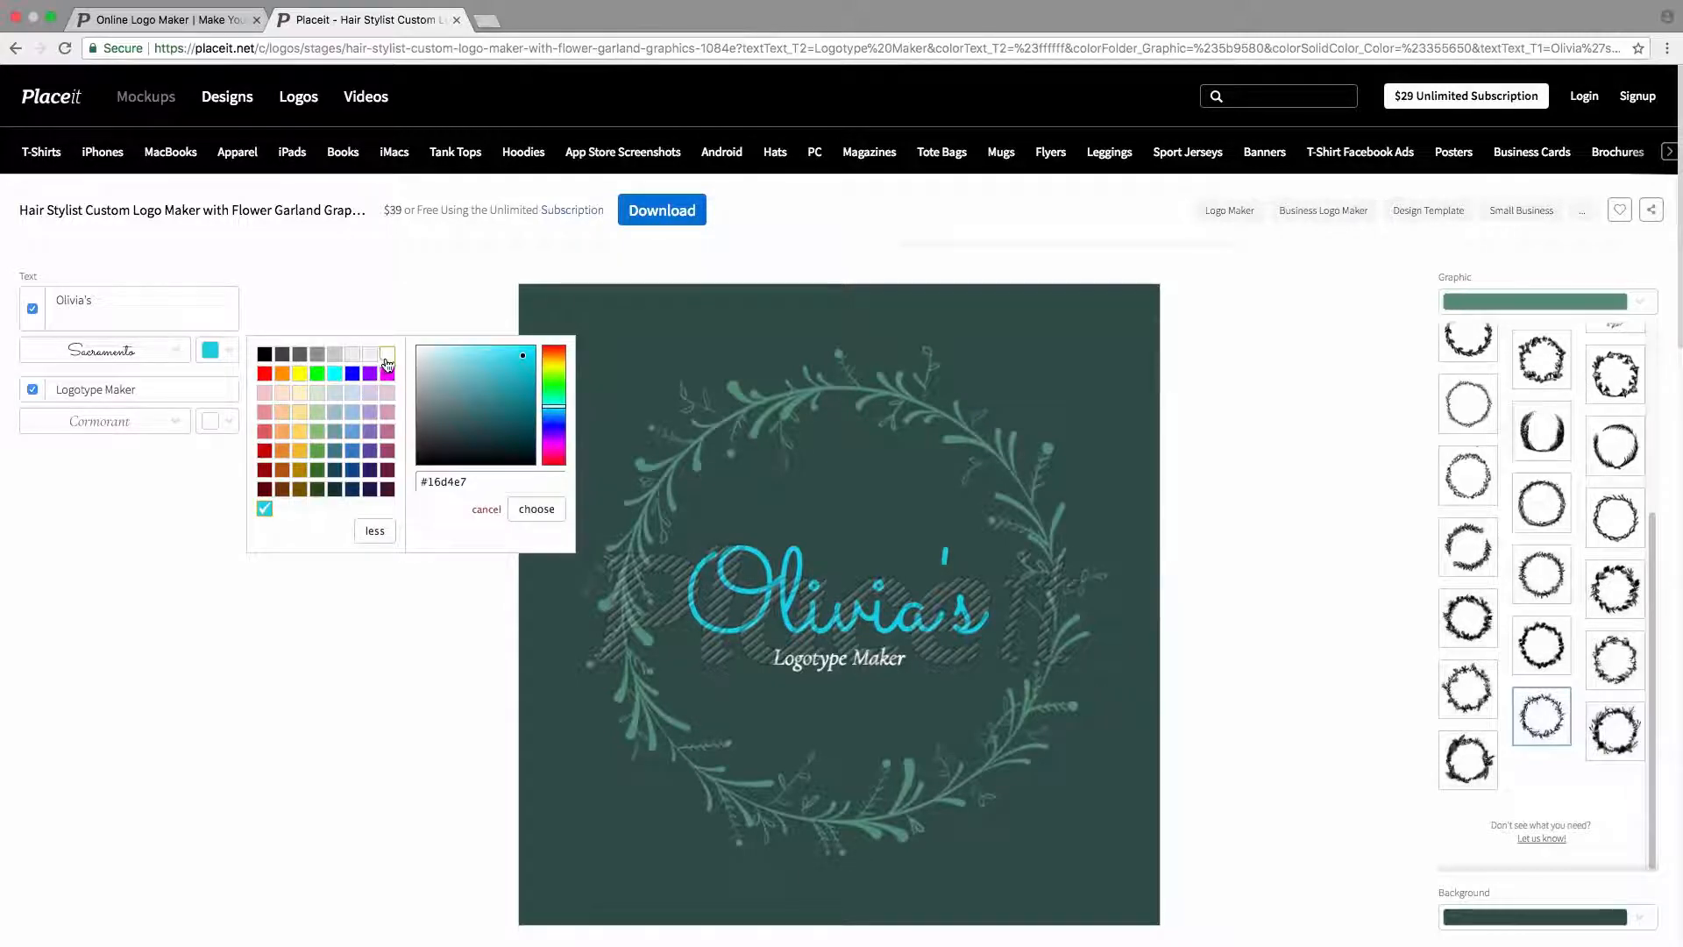
{"action": "left_click", "coordinate": [387, 355]}
Replace the secondary text with BOUTIQUE, formatted at size M in the Antic Didone font.
{"action": "left_click", "coordinate": [210, 395]}
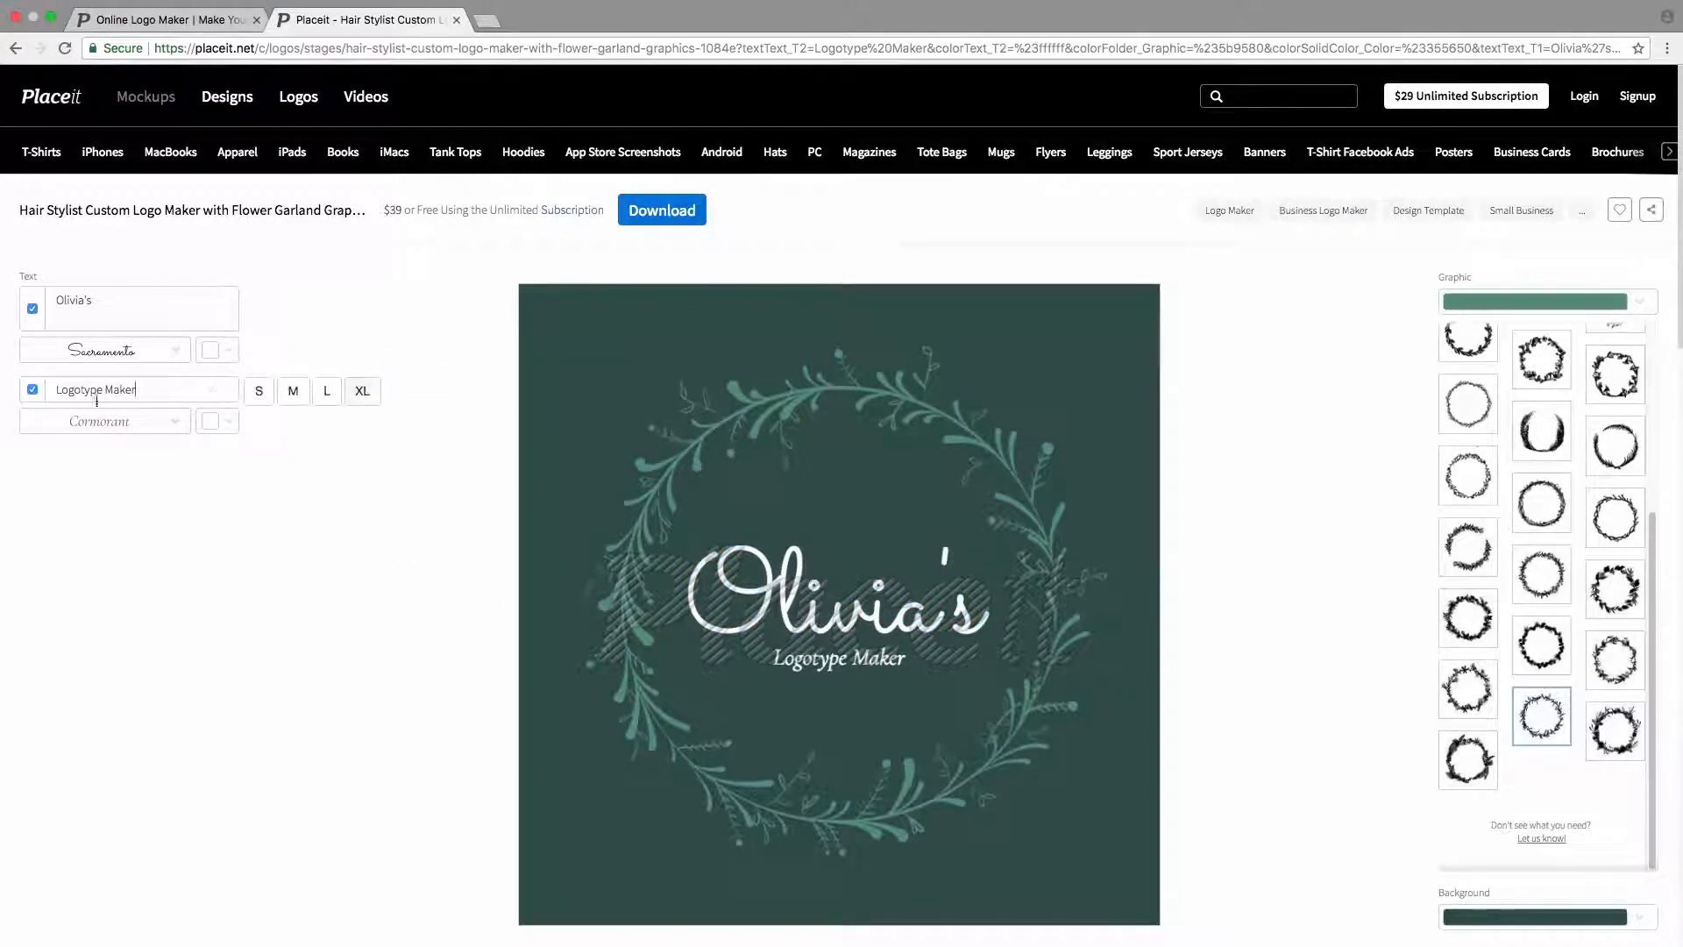
{"action": "key", "text": "BackSpace"}
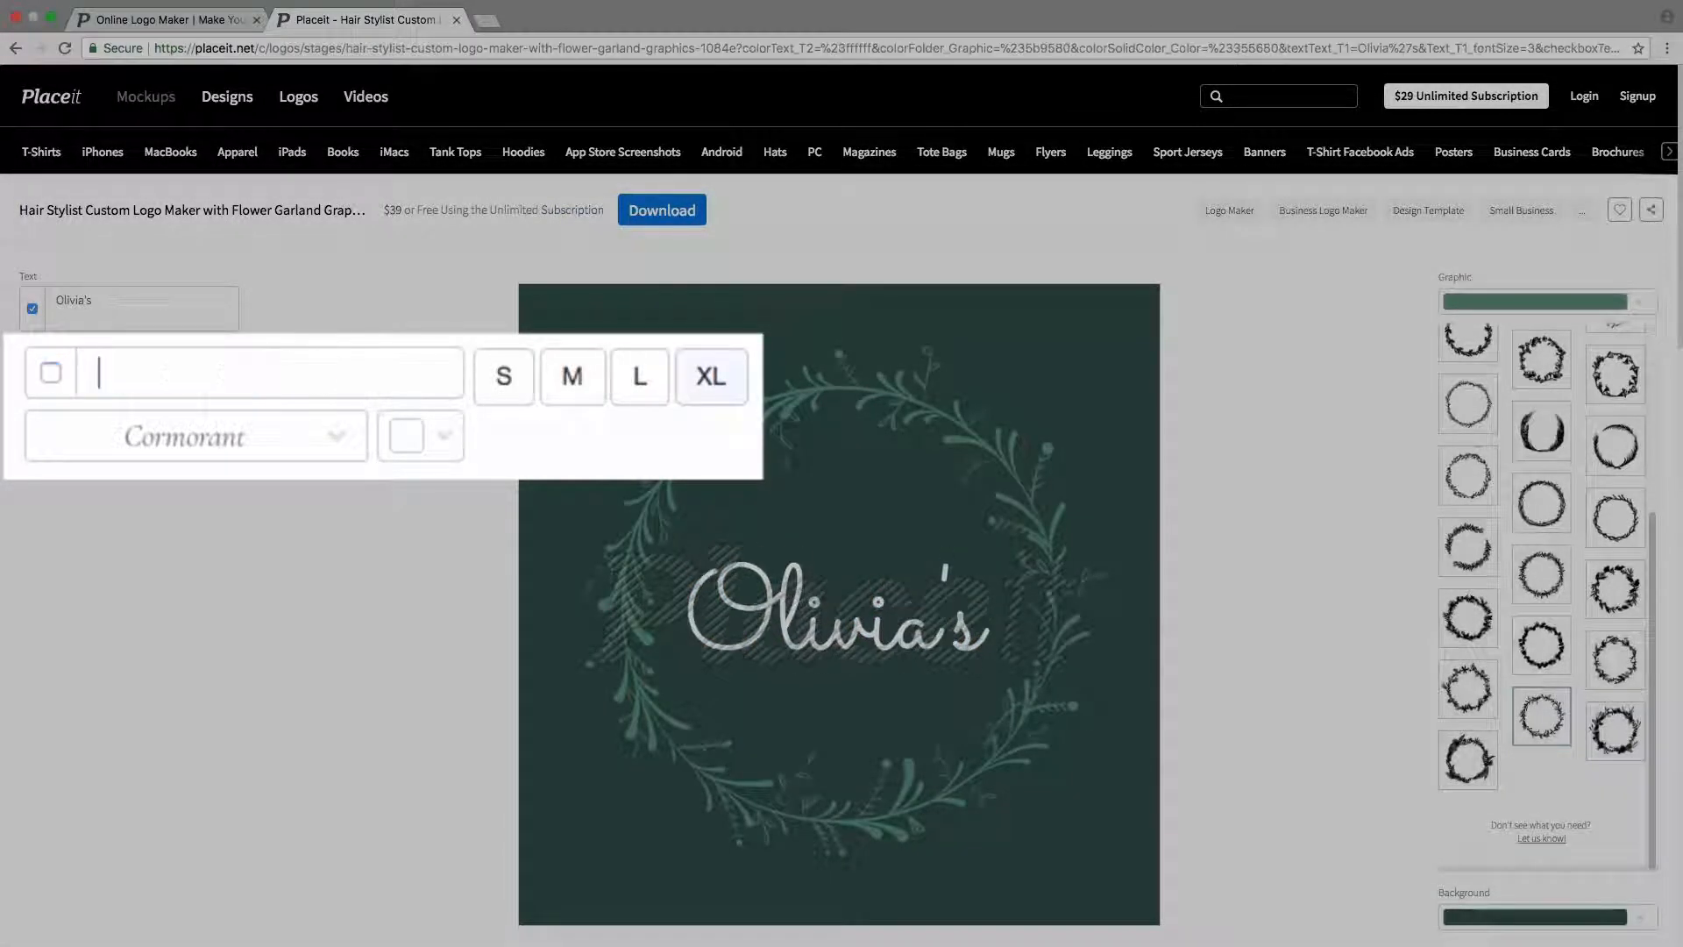
{"action": "type", "text": "BOUTIQUE"}
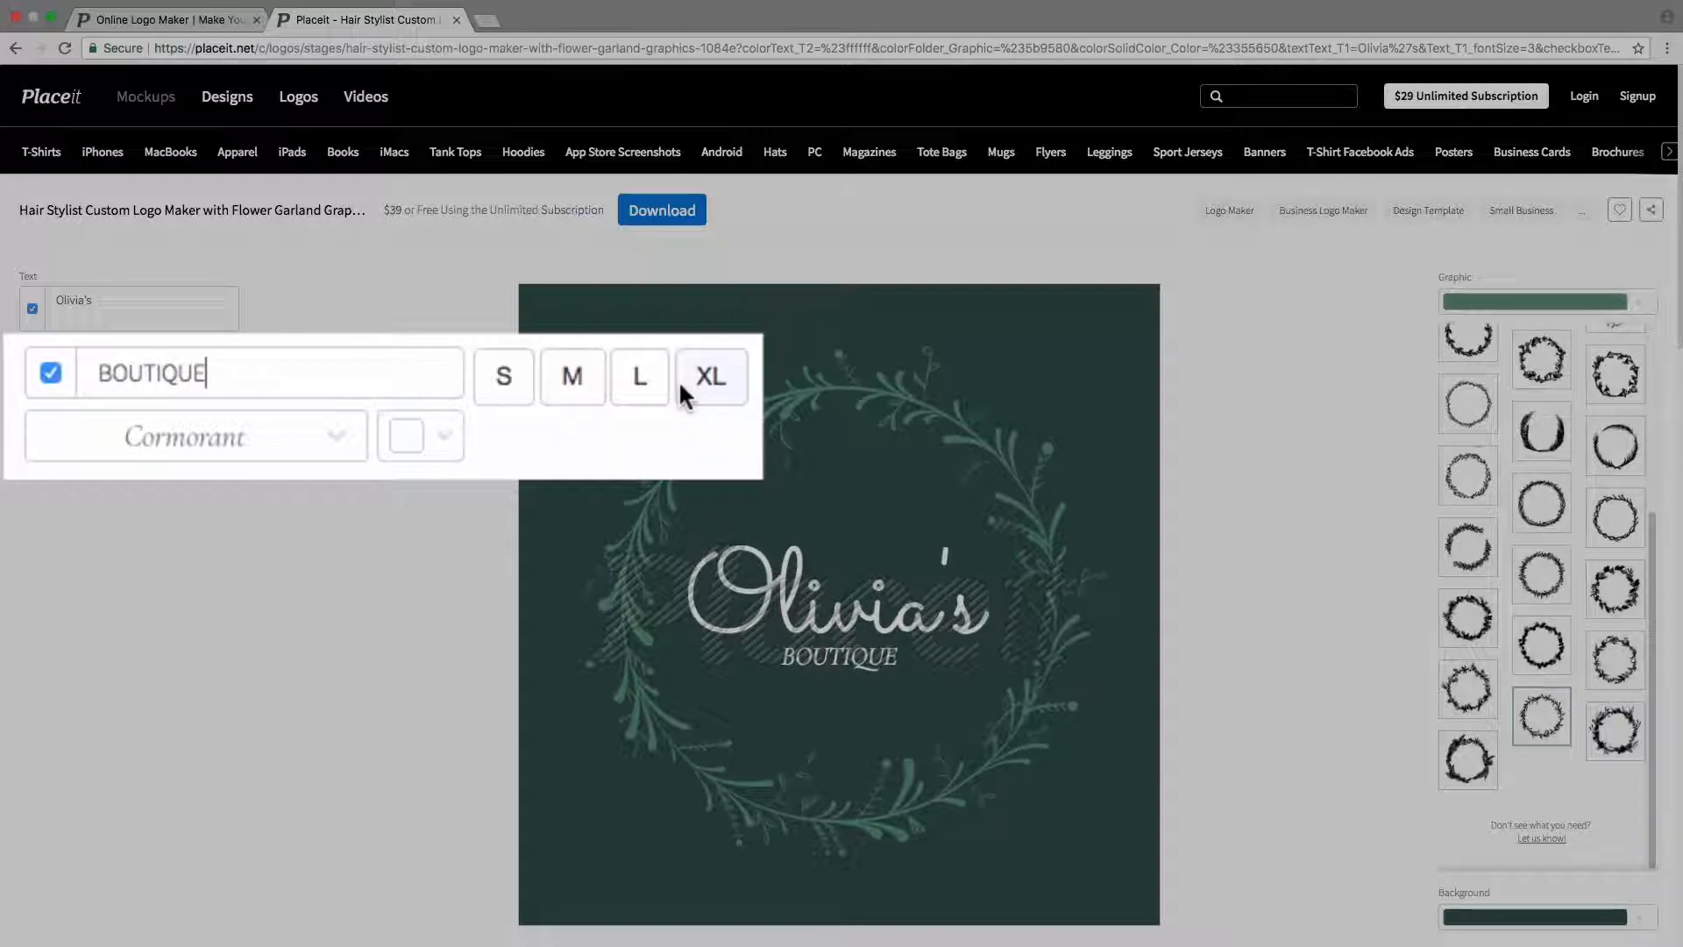
{"action": "left_click", "coordinate": [570, 386]}
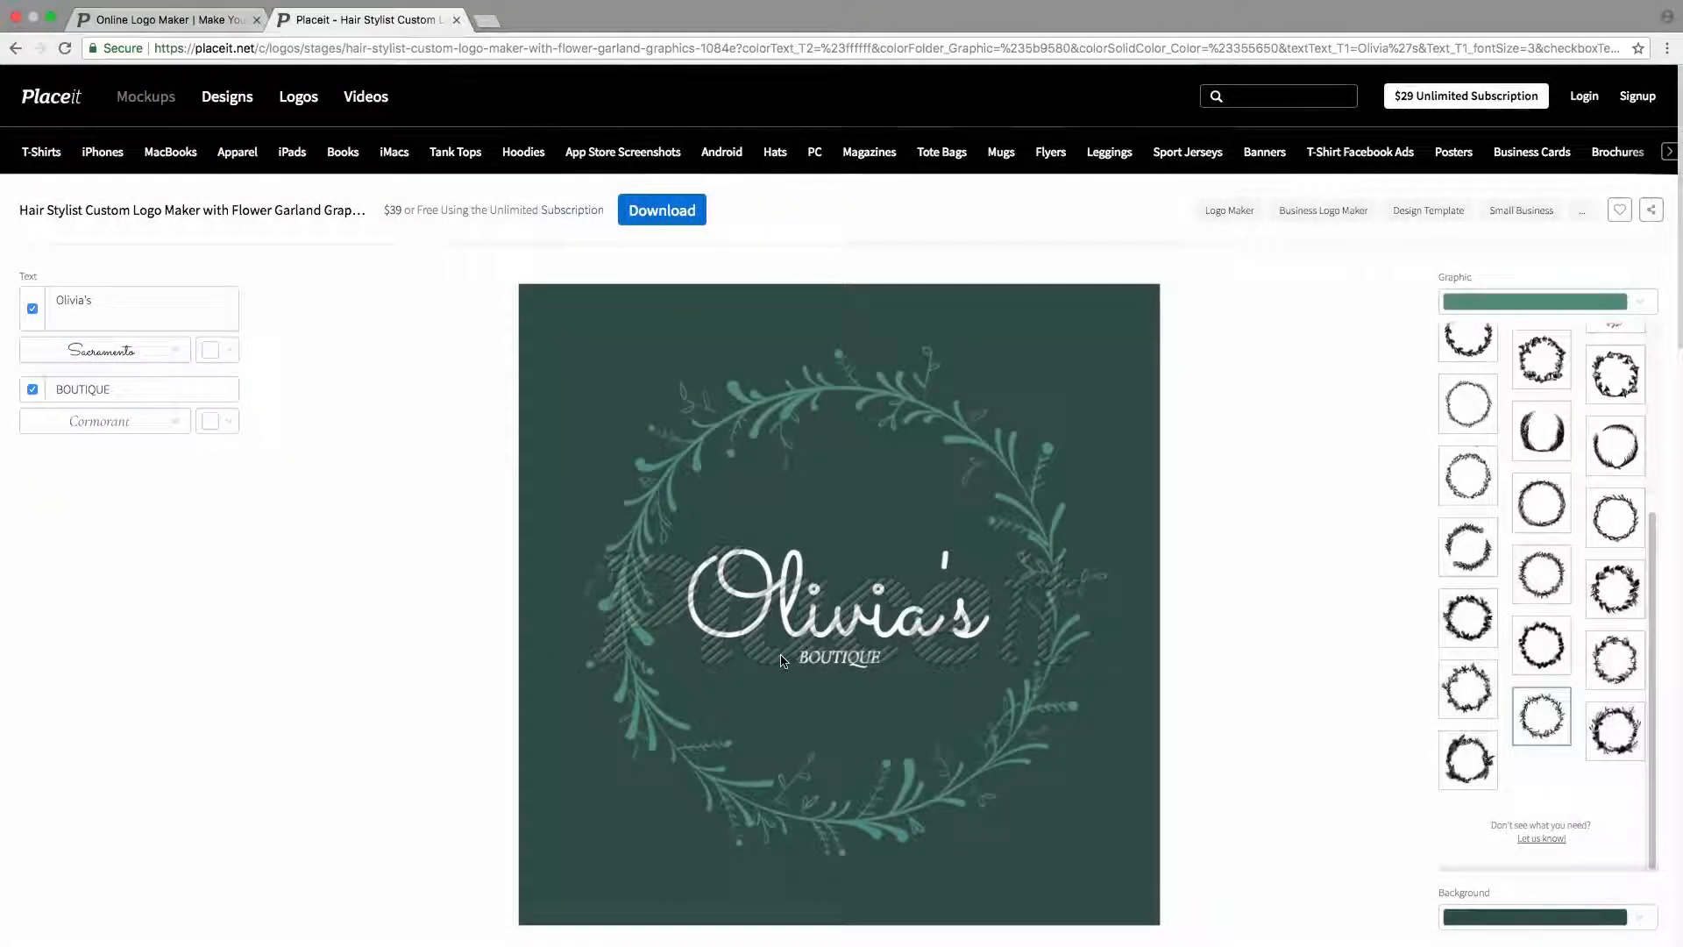
{"action": "left_click", "coordinate": [136, 426]}
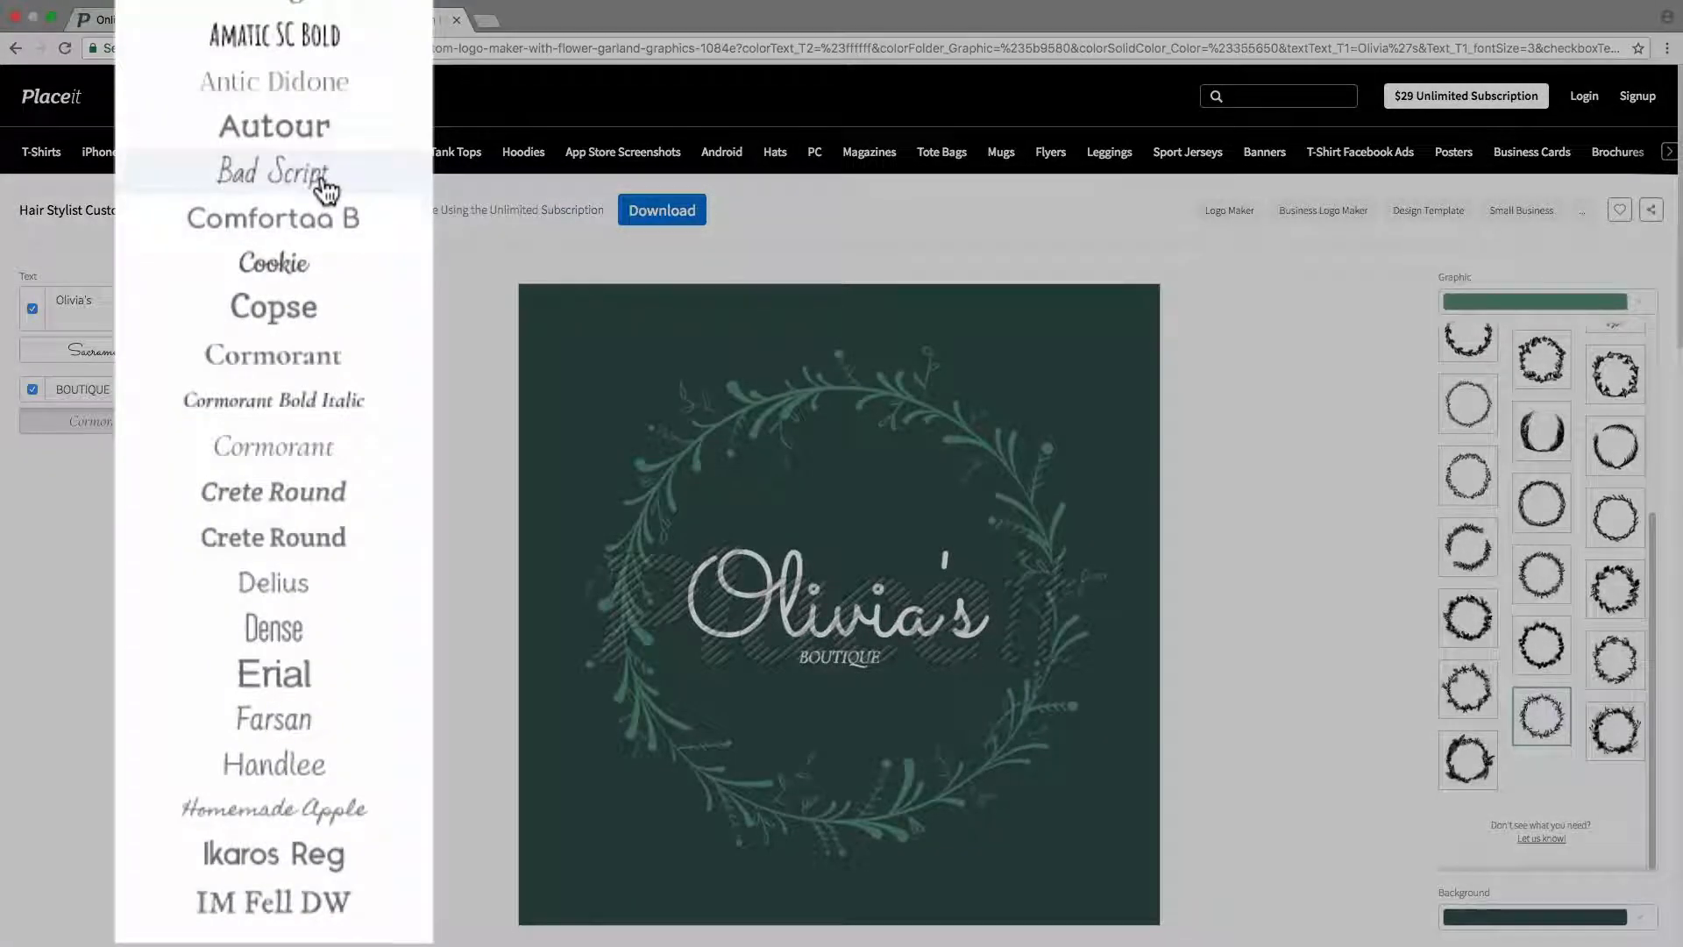
{"action": "left_click", "coordinate": [316, 81]}
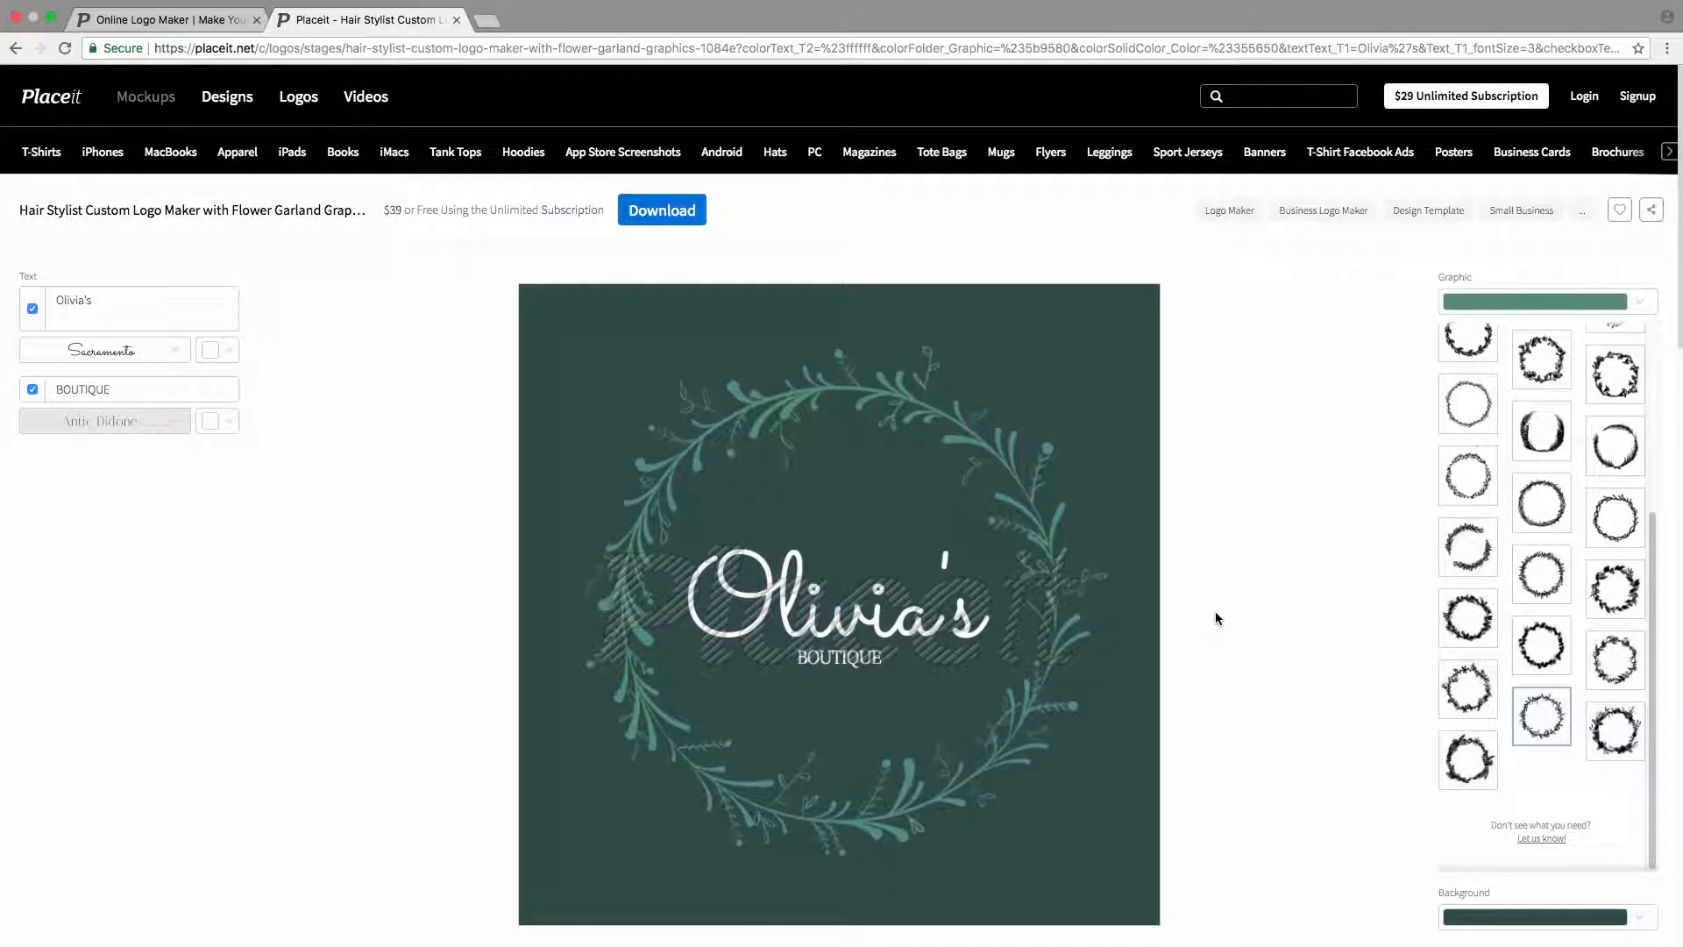
Change the colour of the garland graphic to white.
{"action": "left_click", "coordinate": [1571, 311]}
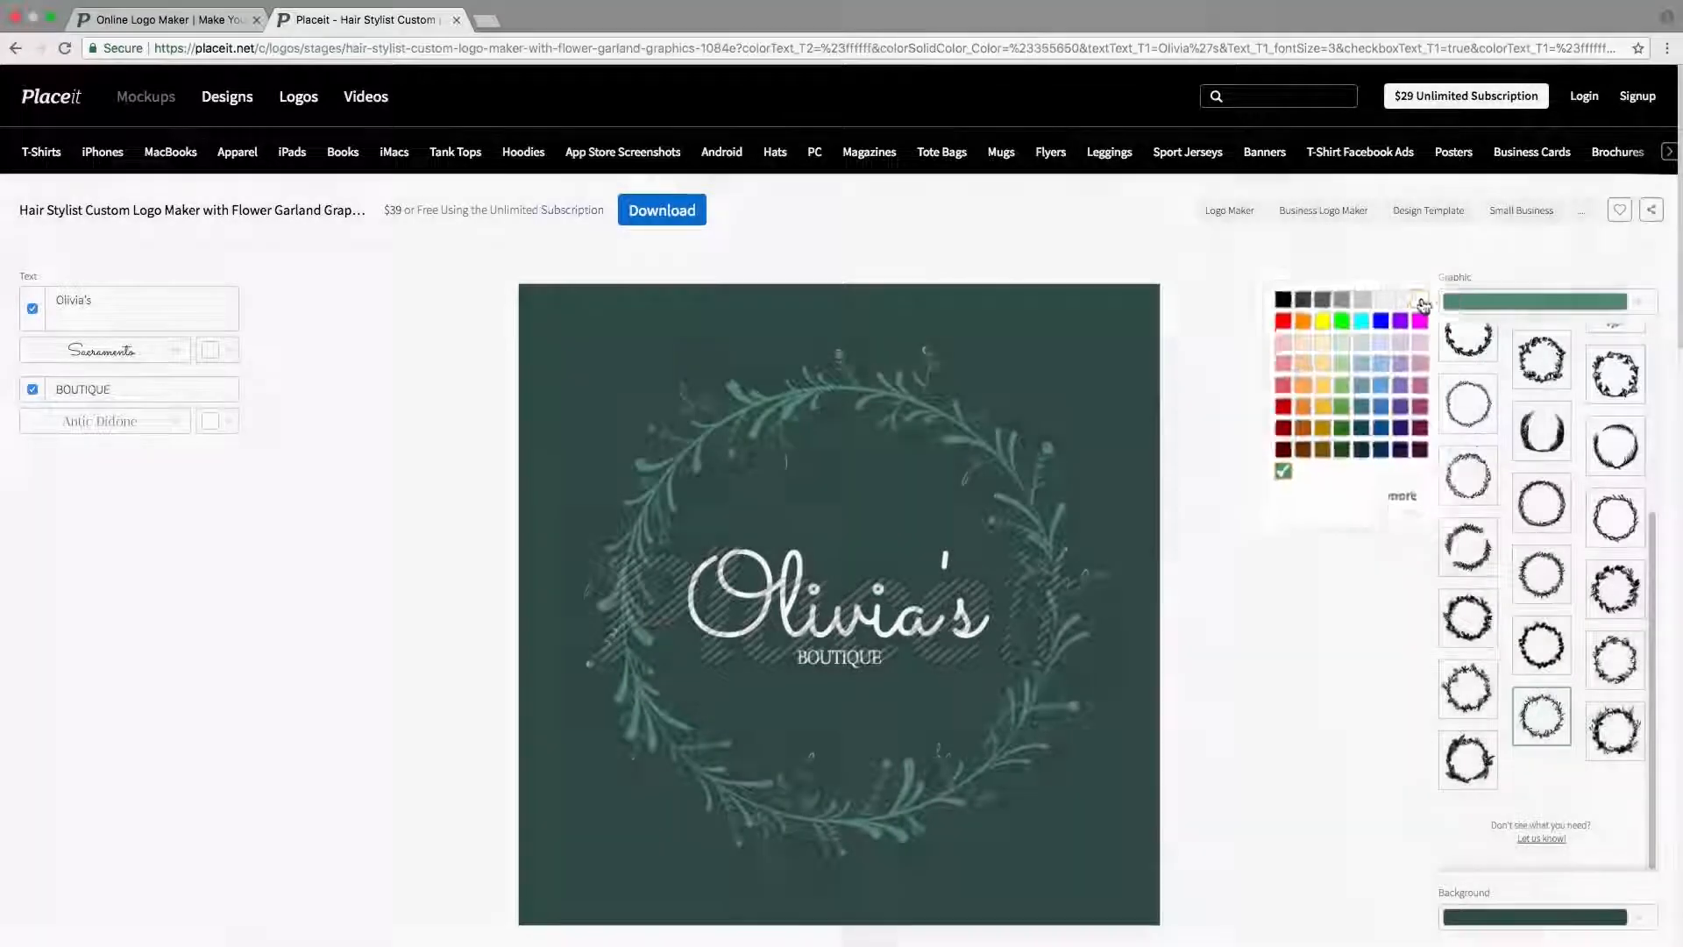
{"action": "left_click", "coordinate": [1416, 307]}
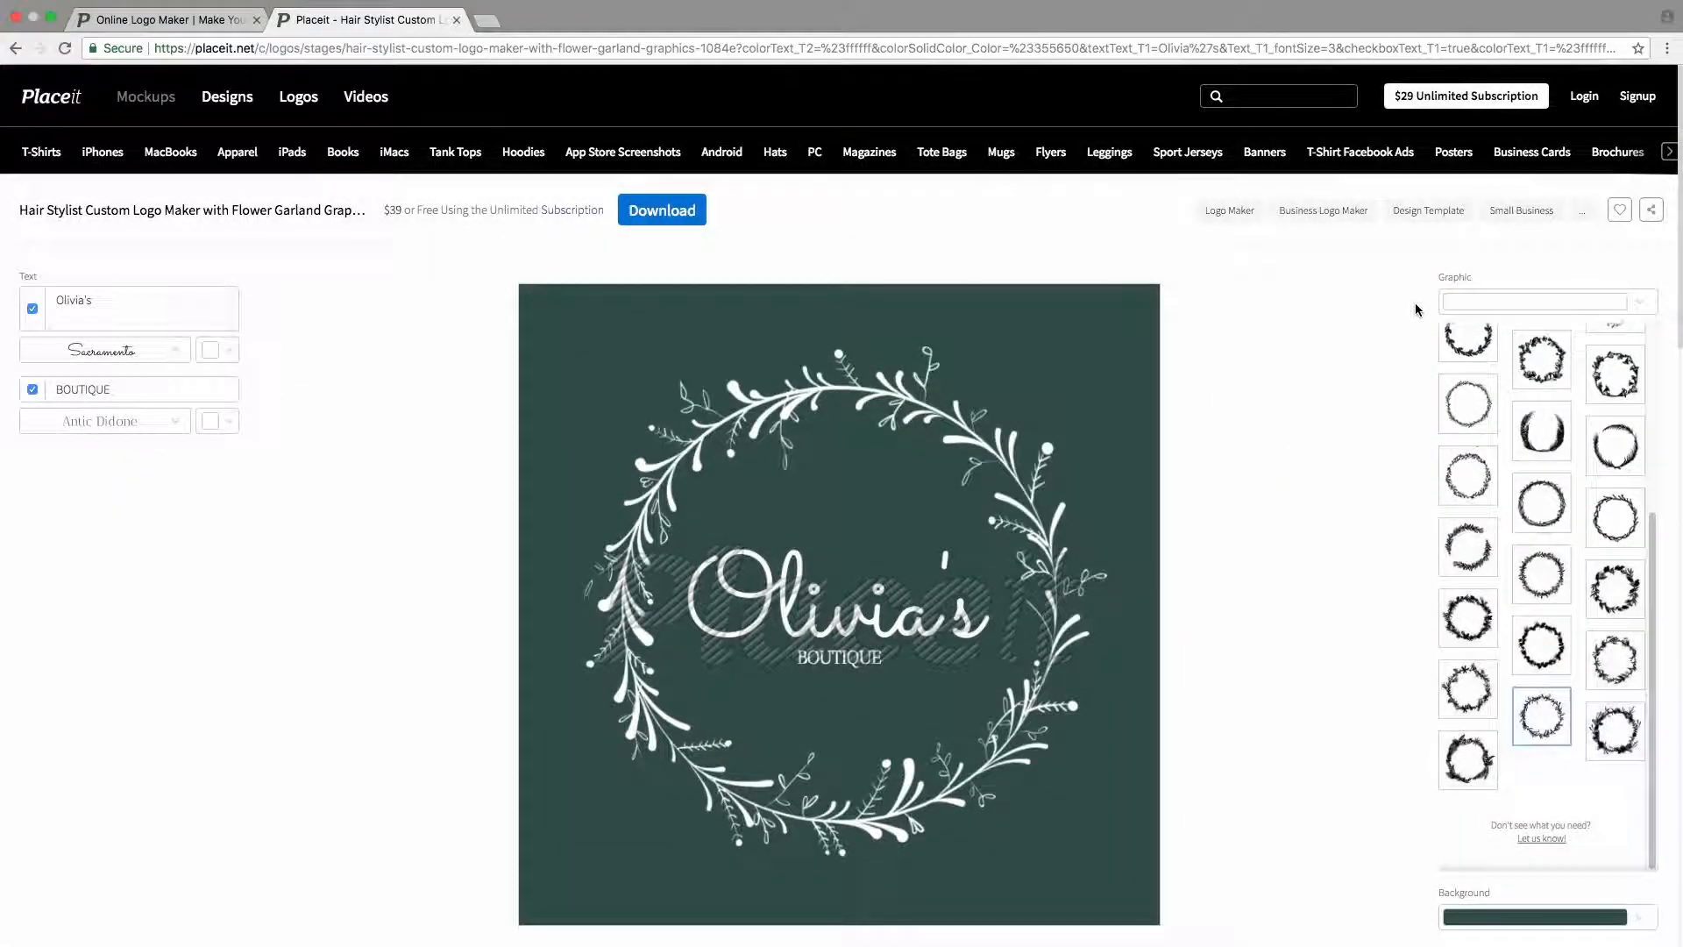
Try the logo without a graphic, then with the thin leaf garland, the mixed-botanical garland and the twig garland with small flowers.
{"action": "scroll", "coordinate": [1643, 579], "scroll_direction": "up", "scroll_amount": 4}
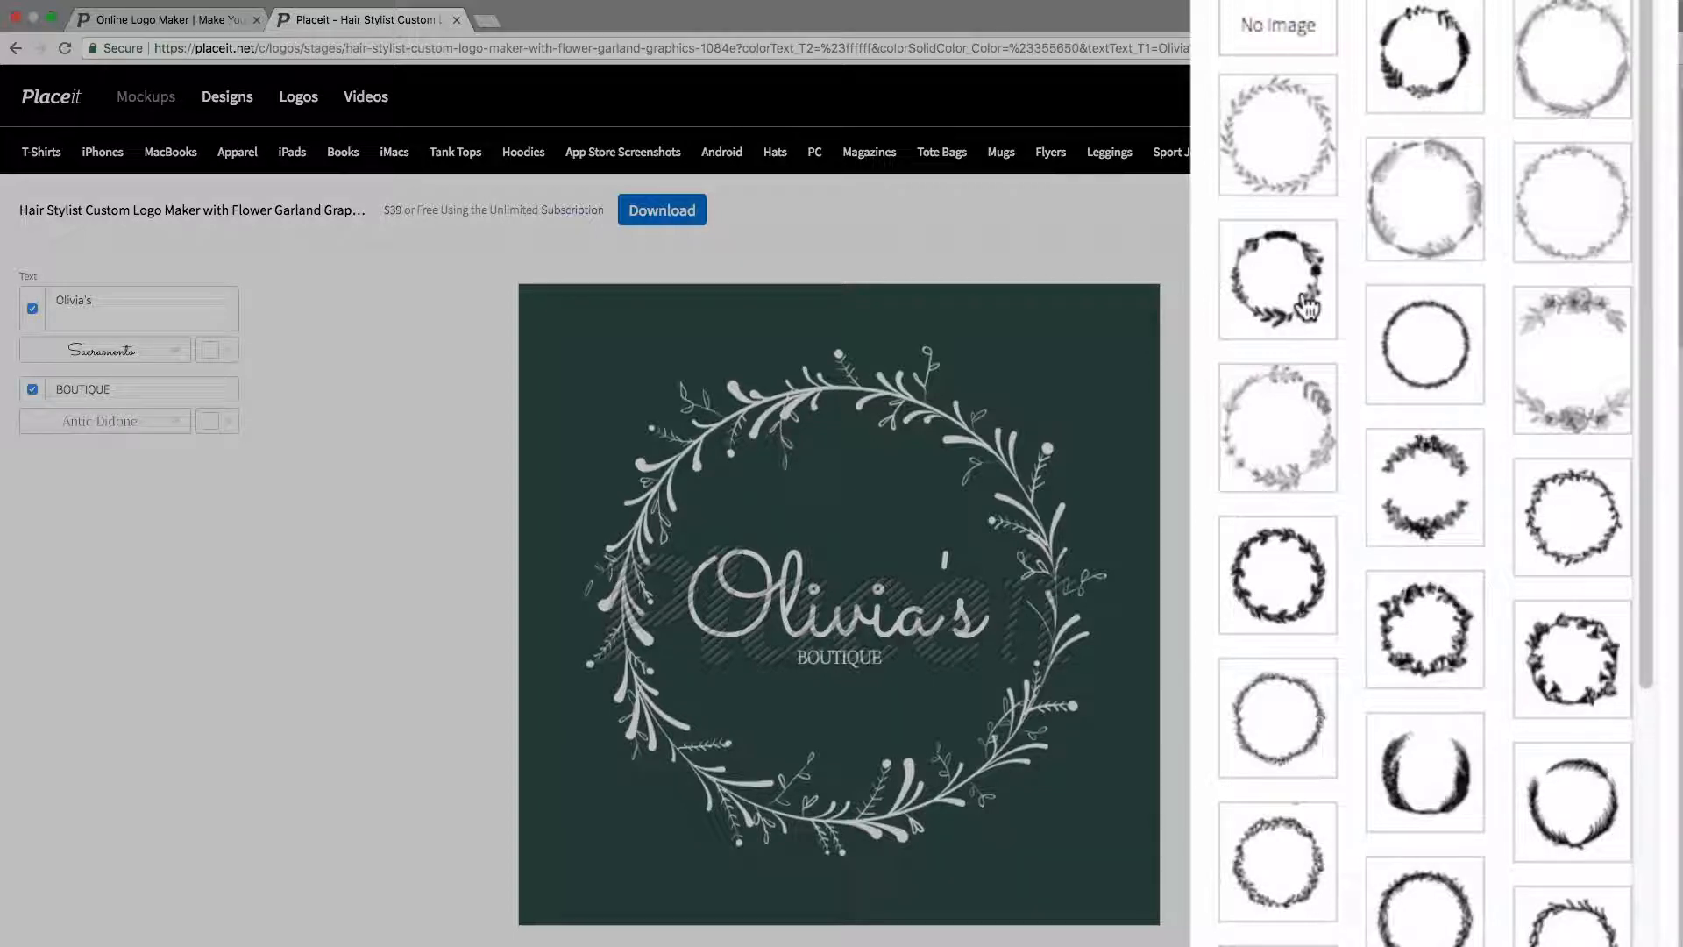
{"action": "left_click", "coordinate": [1304, 45]}
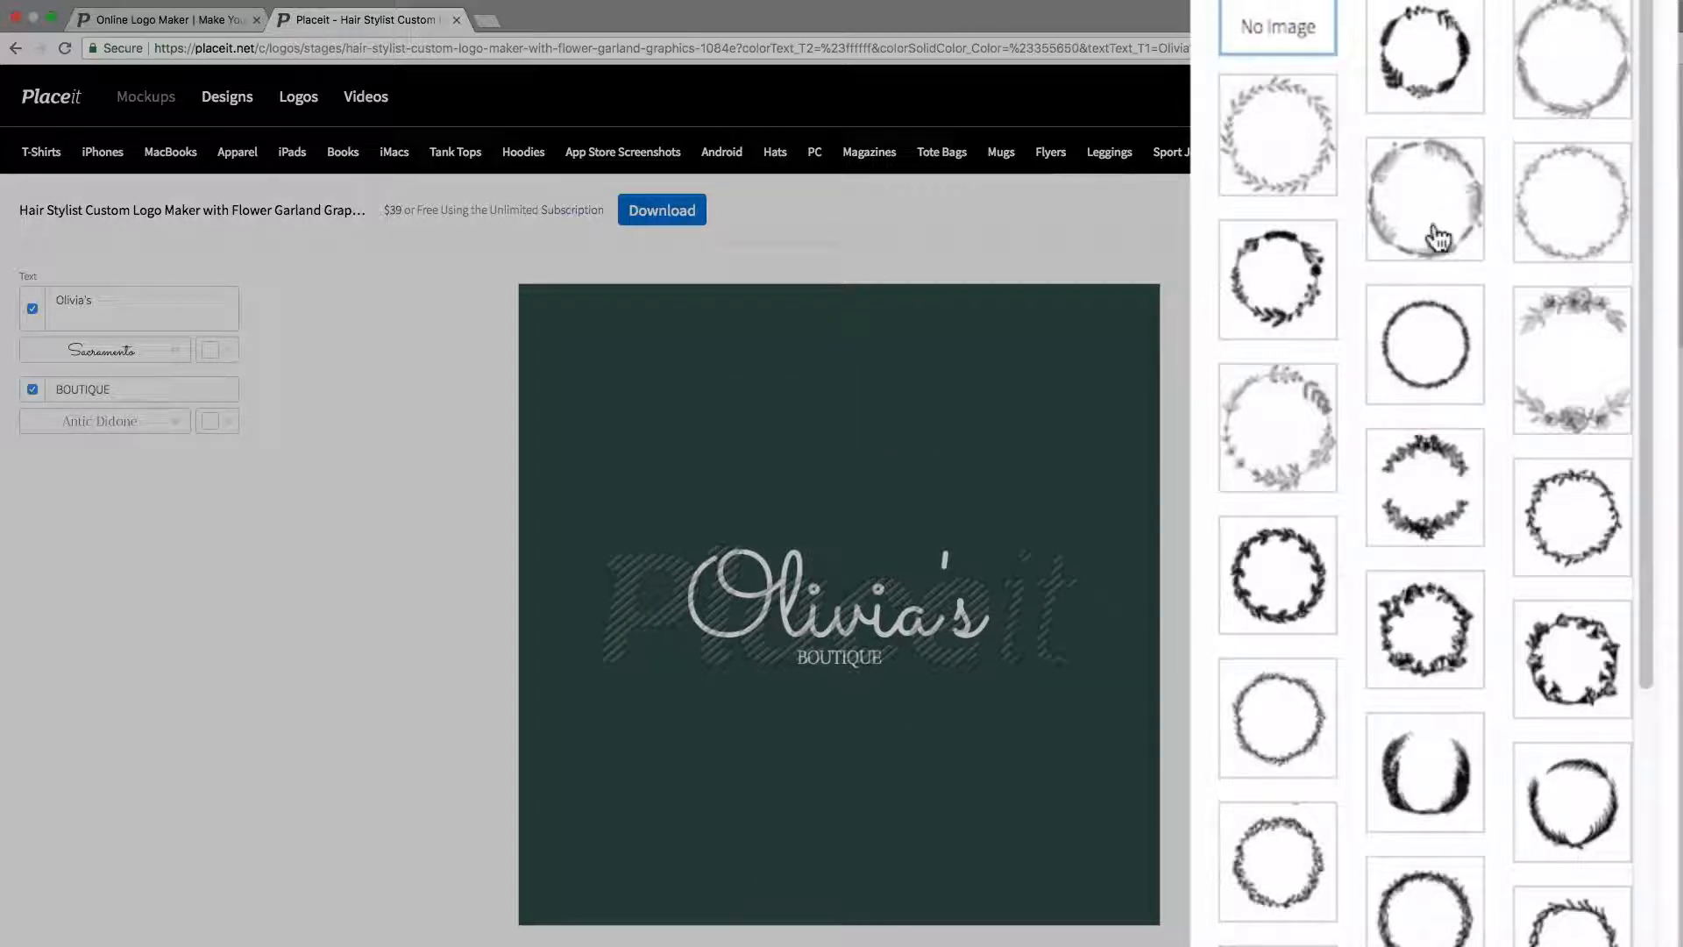
{"action": "left_click", "coordinate": [1271, 130]}
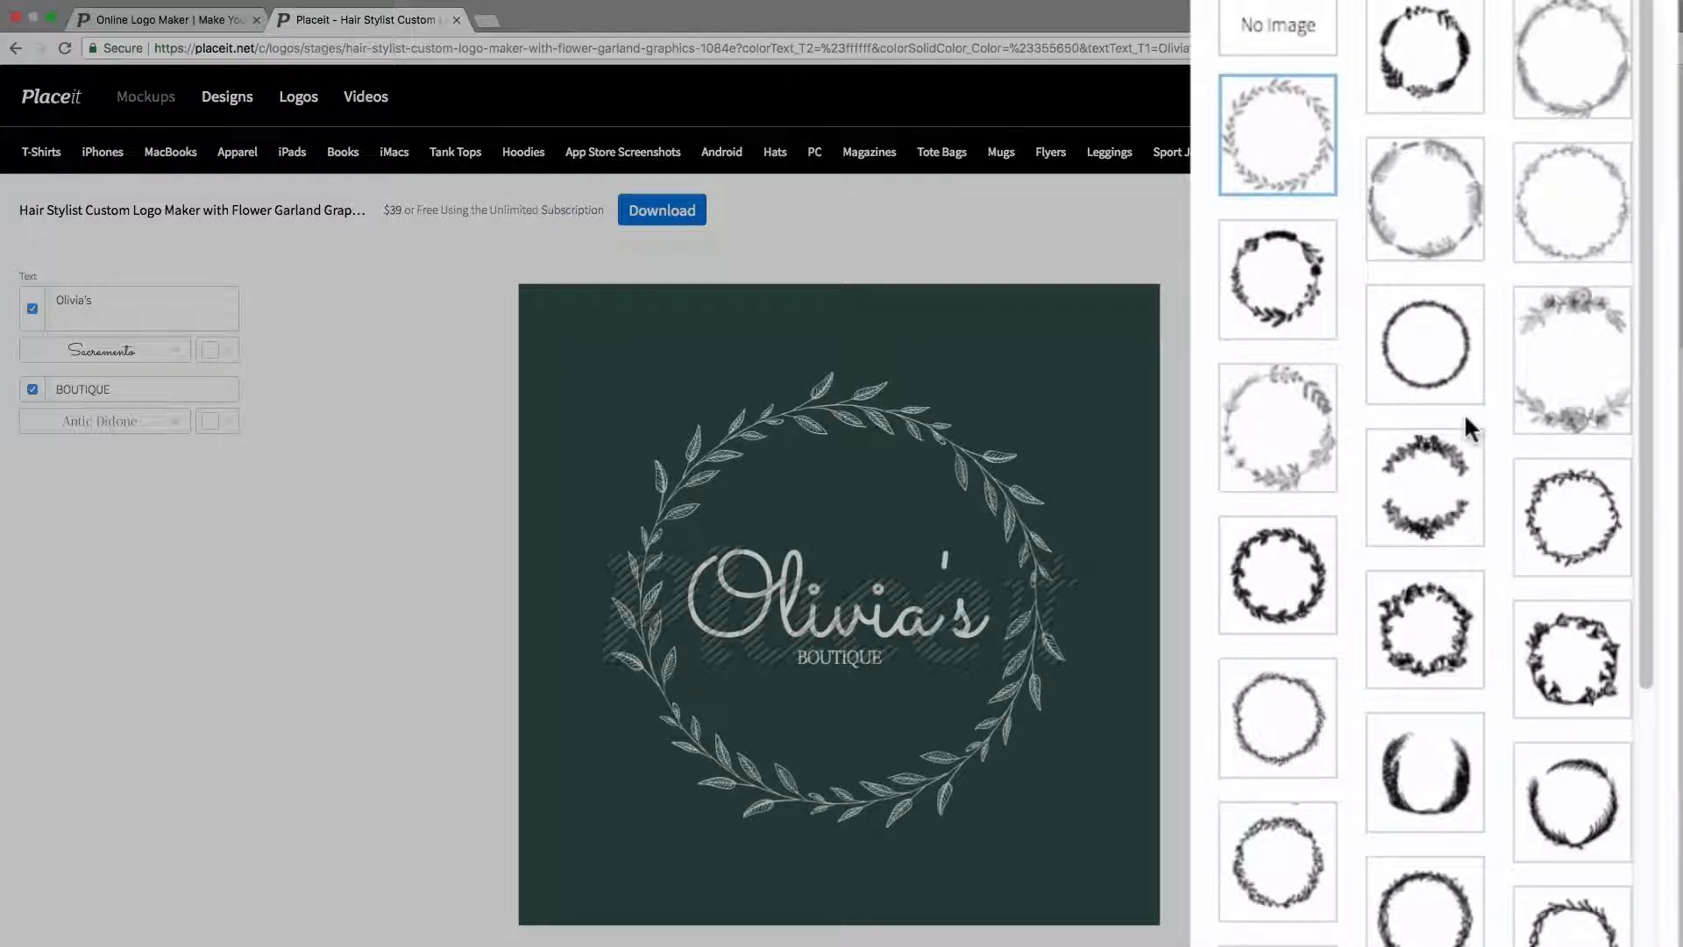
{"action": "left_click", "coordinate": [1297, 484]}
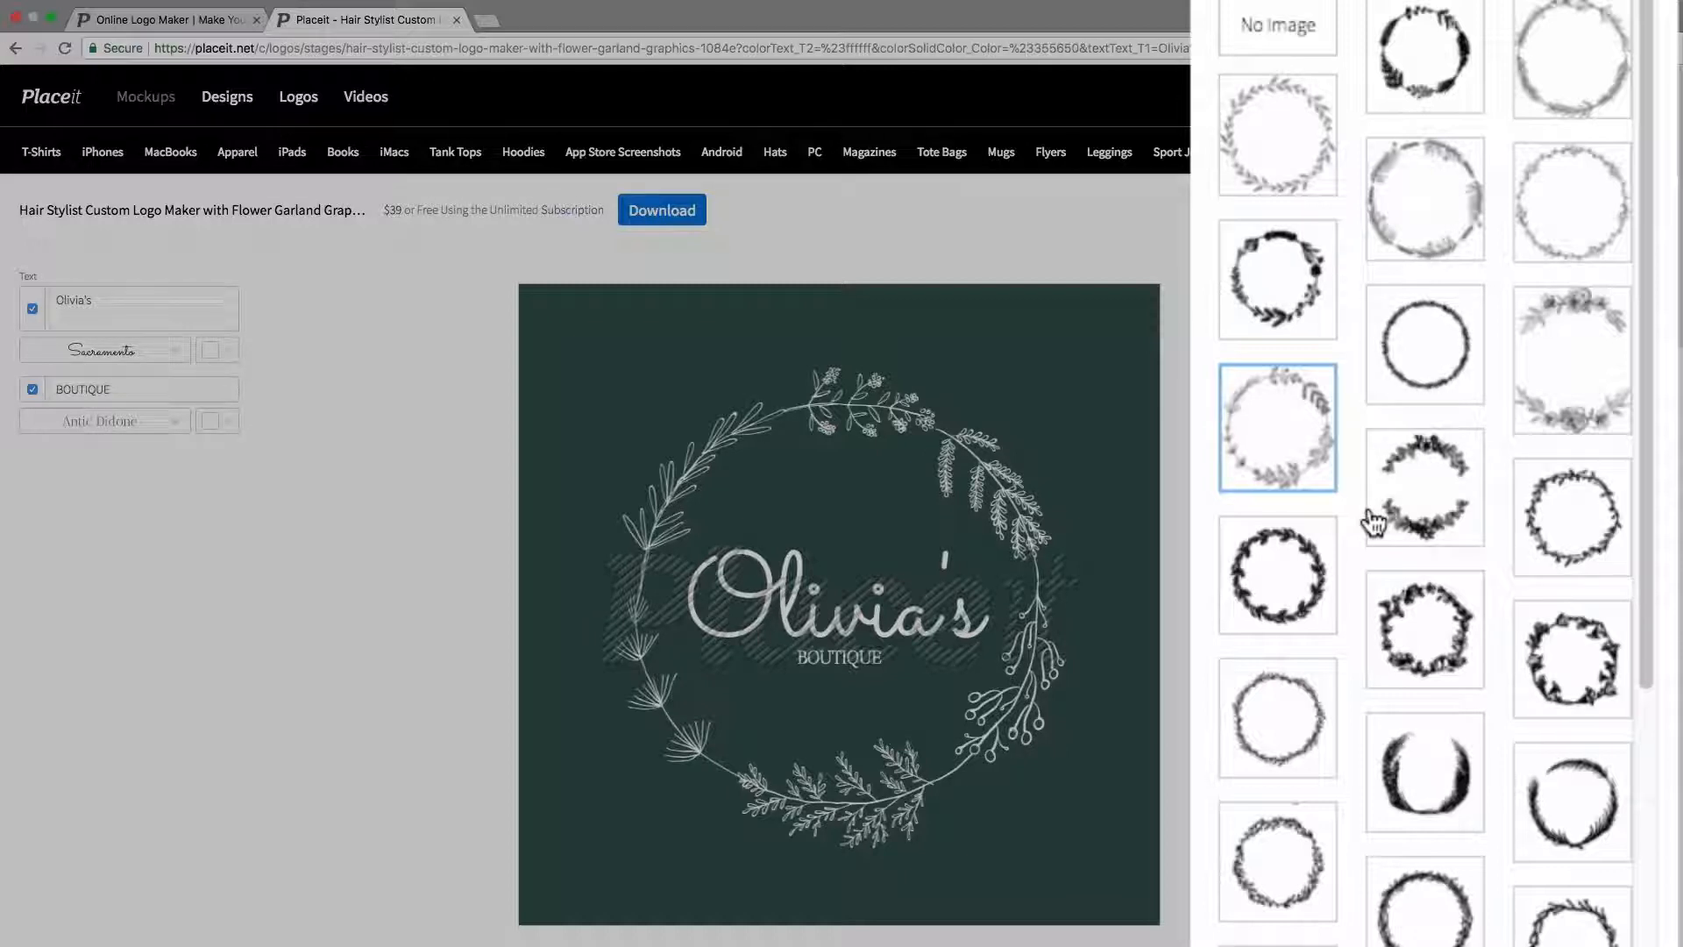
{"action": "left_click", "coordinate": [1578, 547]}
Browse the remaining garlands and set the graphic to the thin round wreath with slender leaves and small dots around it.
{"action": "scroll", "coordinate": [1286, 564], "scroll_direction": "down", "scroll_amount": 1}
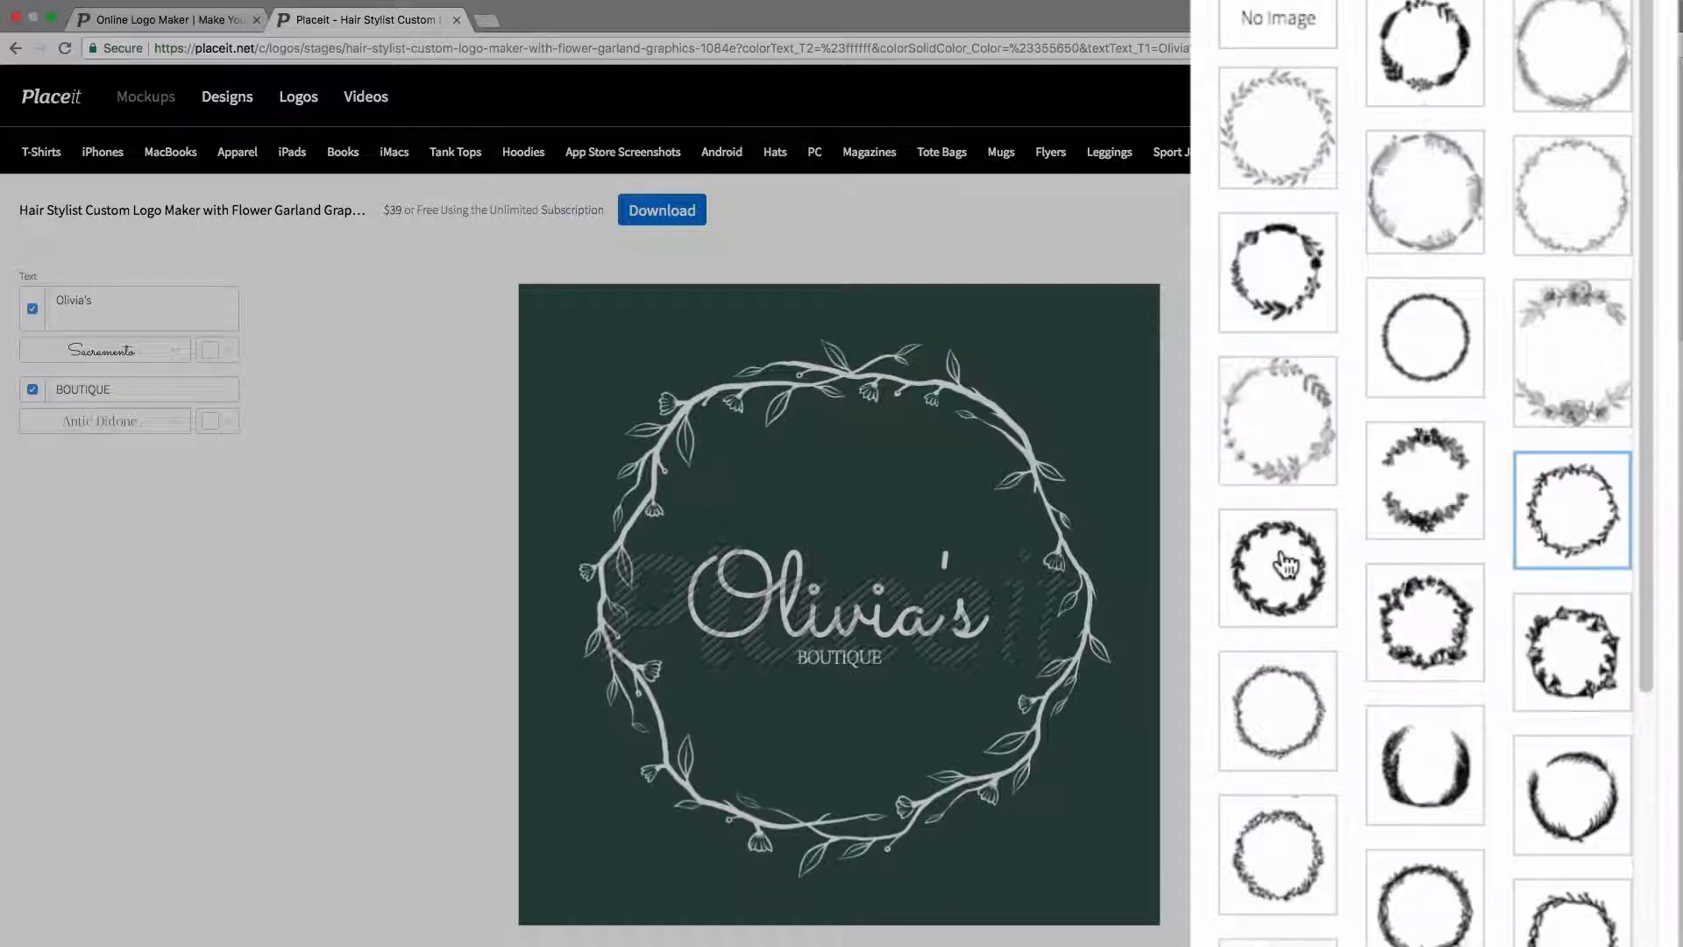
{"action": "scroll", "coordinate": [1286, 564], "scroll_direction": "down", "scroll_amount": 2}
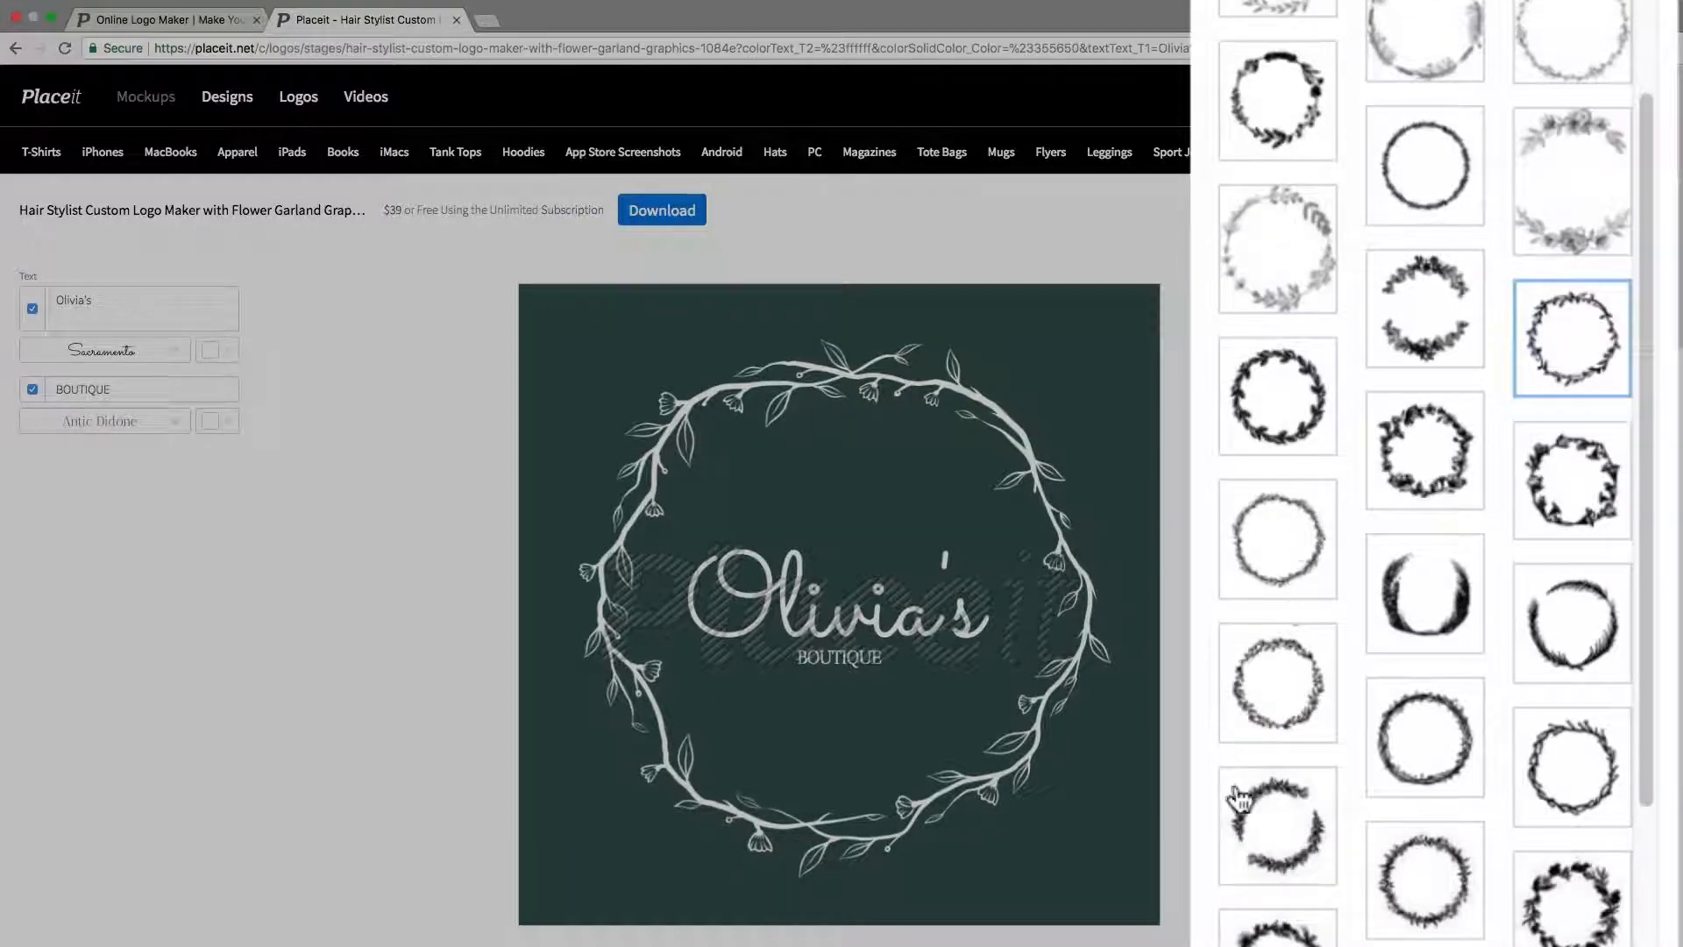
{"action": "scroll", "coordinate": [1466, 769], "scroll_direction": "down", "scroll_amount": 4}
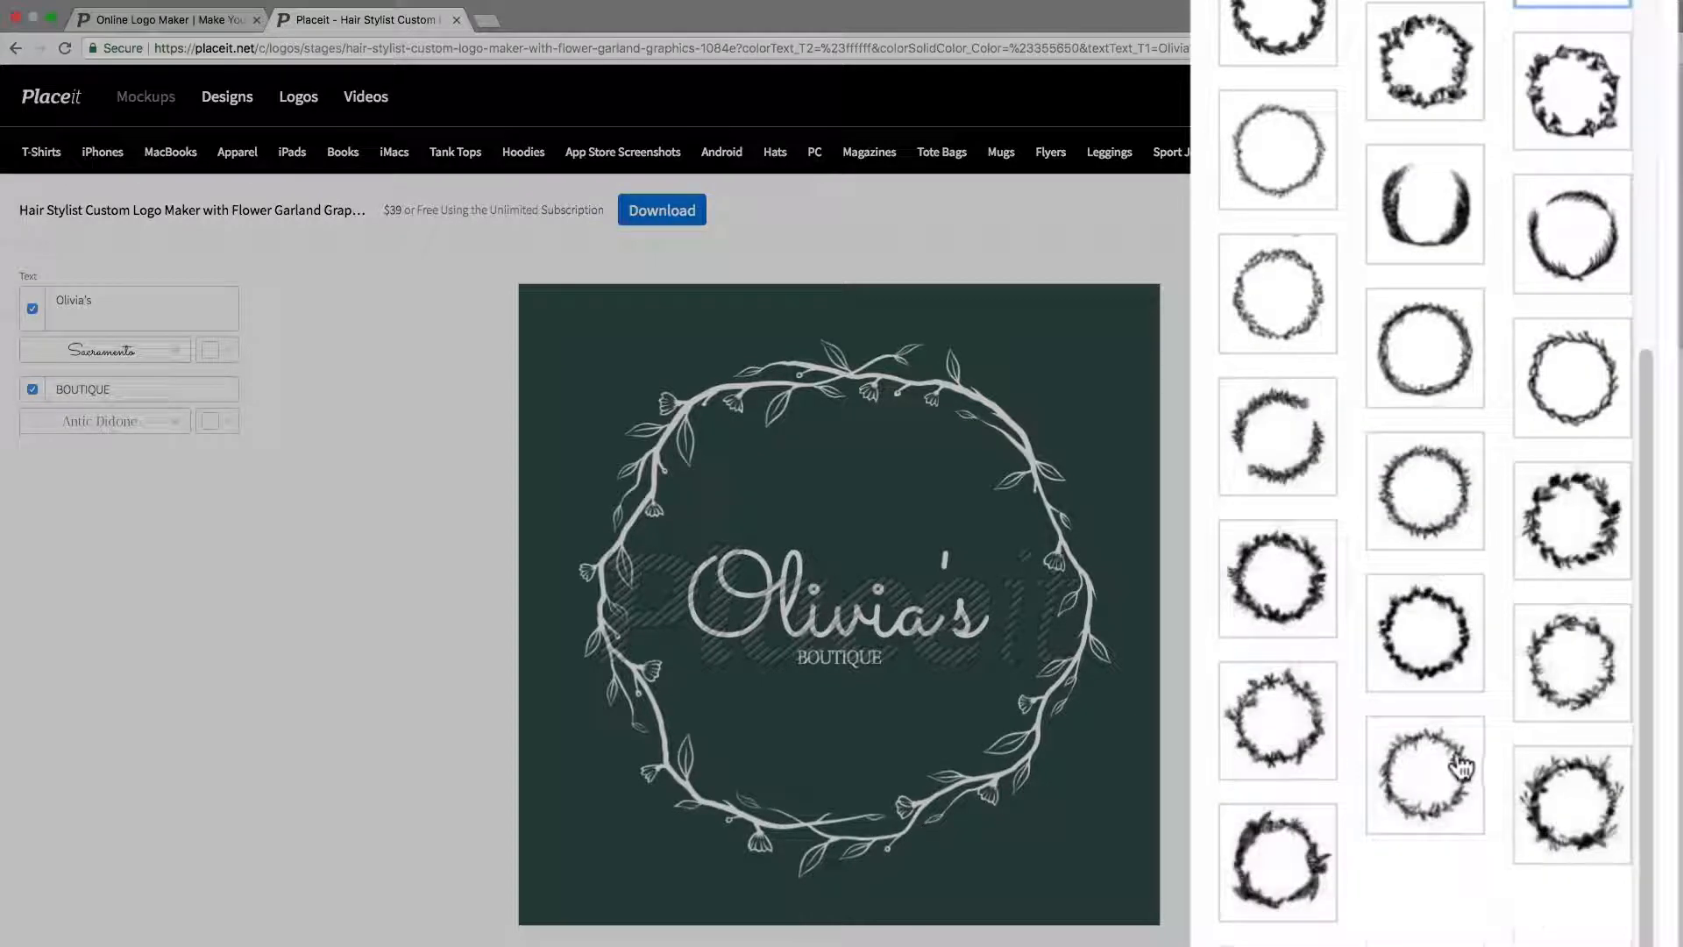
{"action": "scroll", "coordinate": [1459, 767], "scroll_direction": "up", "scroll_amount": 6}
{"action": "left_click", "coordinate": [1400, 503]}
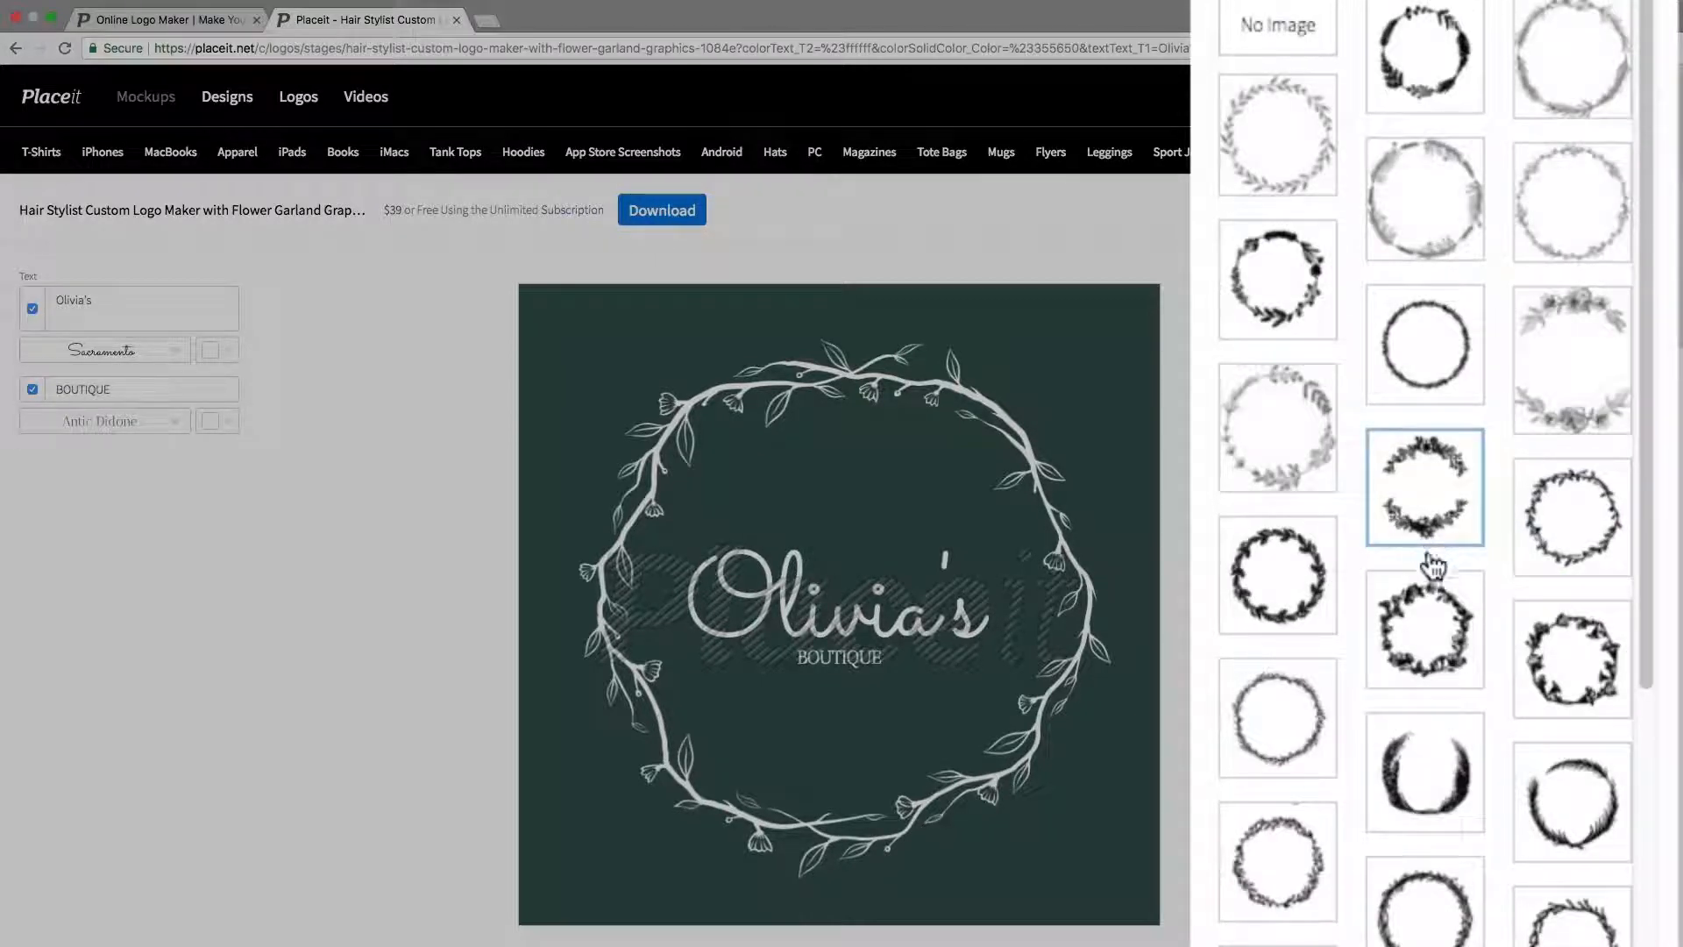
{"action": "left_click", "coordinate": [1294, 726]}
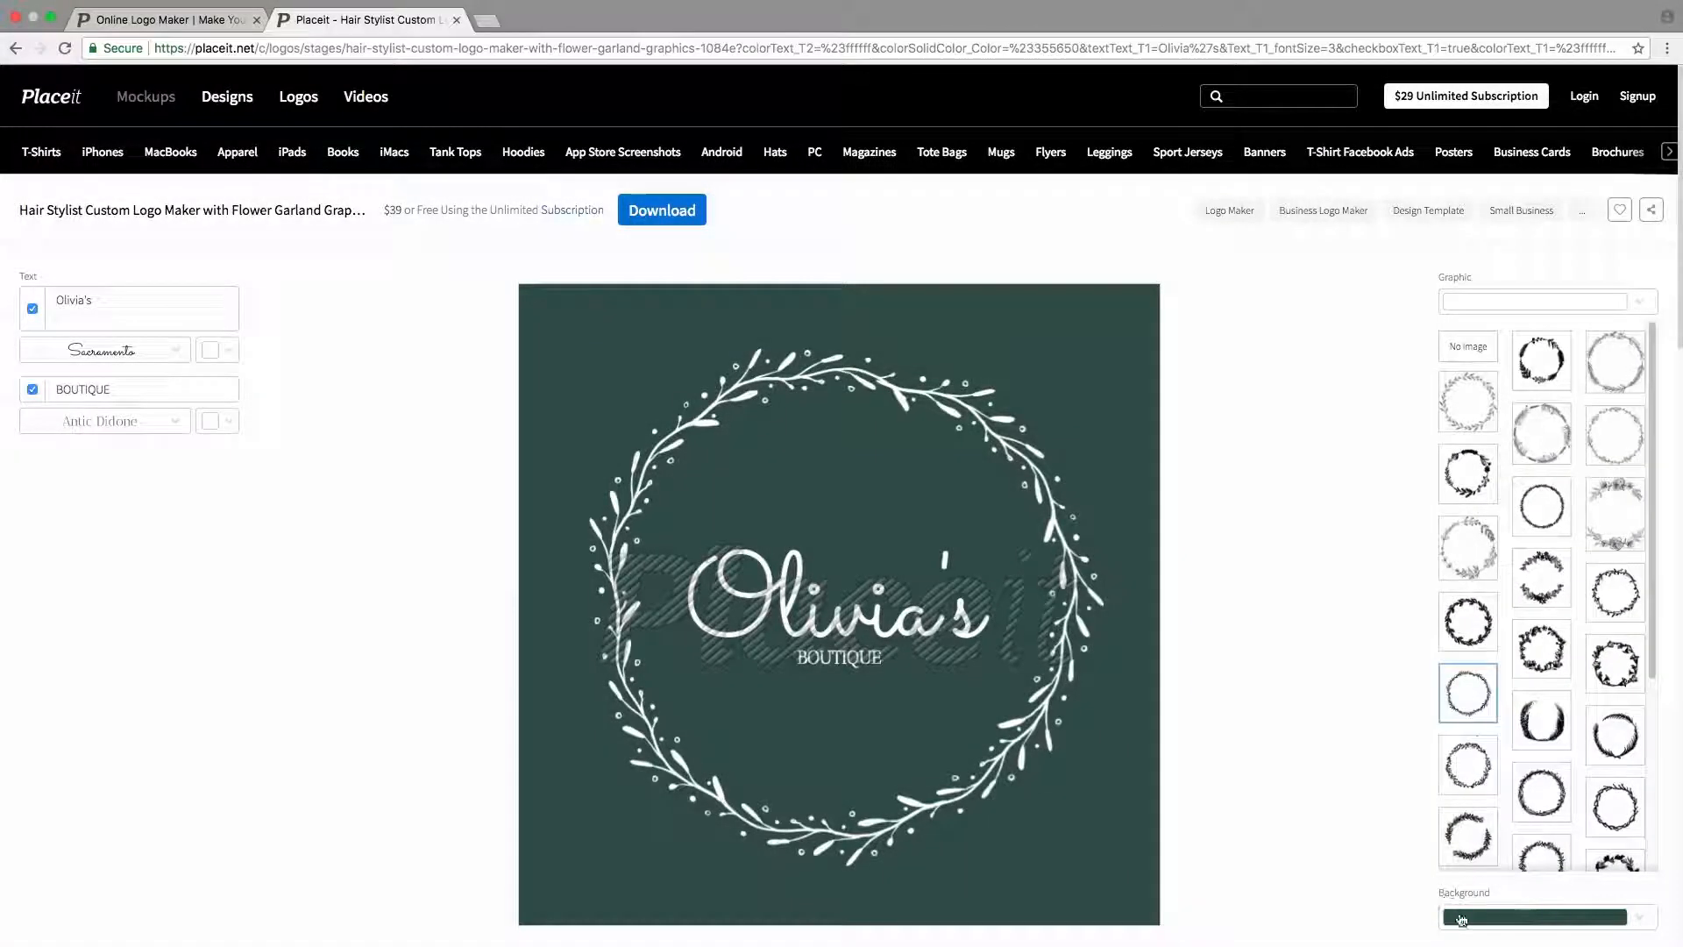
Change the logo's background to a custom, brighter teal green of a similar hue.
{"action": "left_click", "coordinate": [1491, 921]}
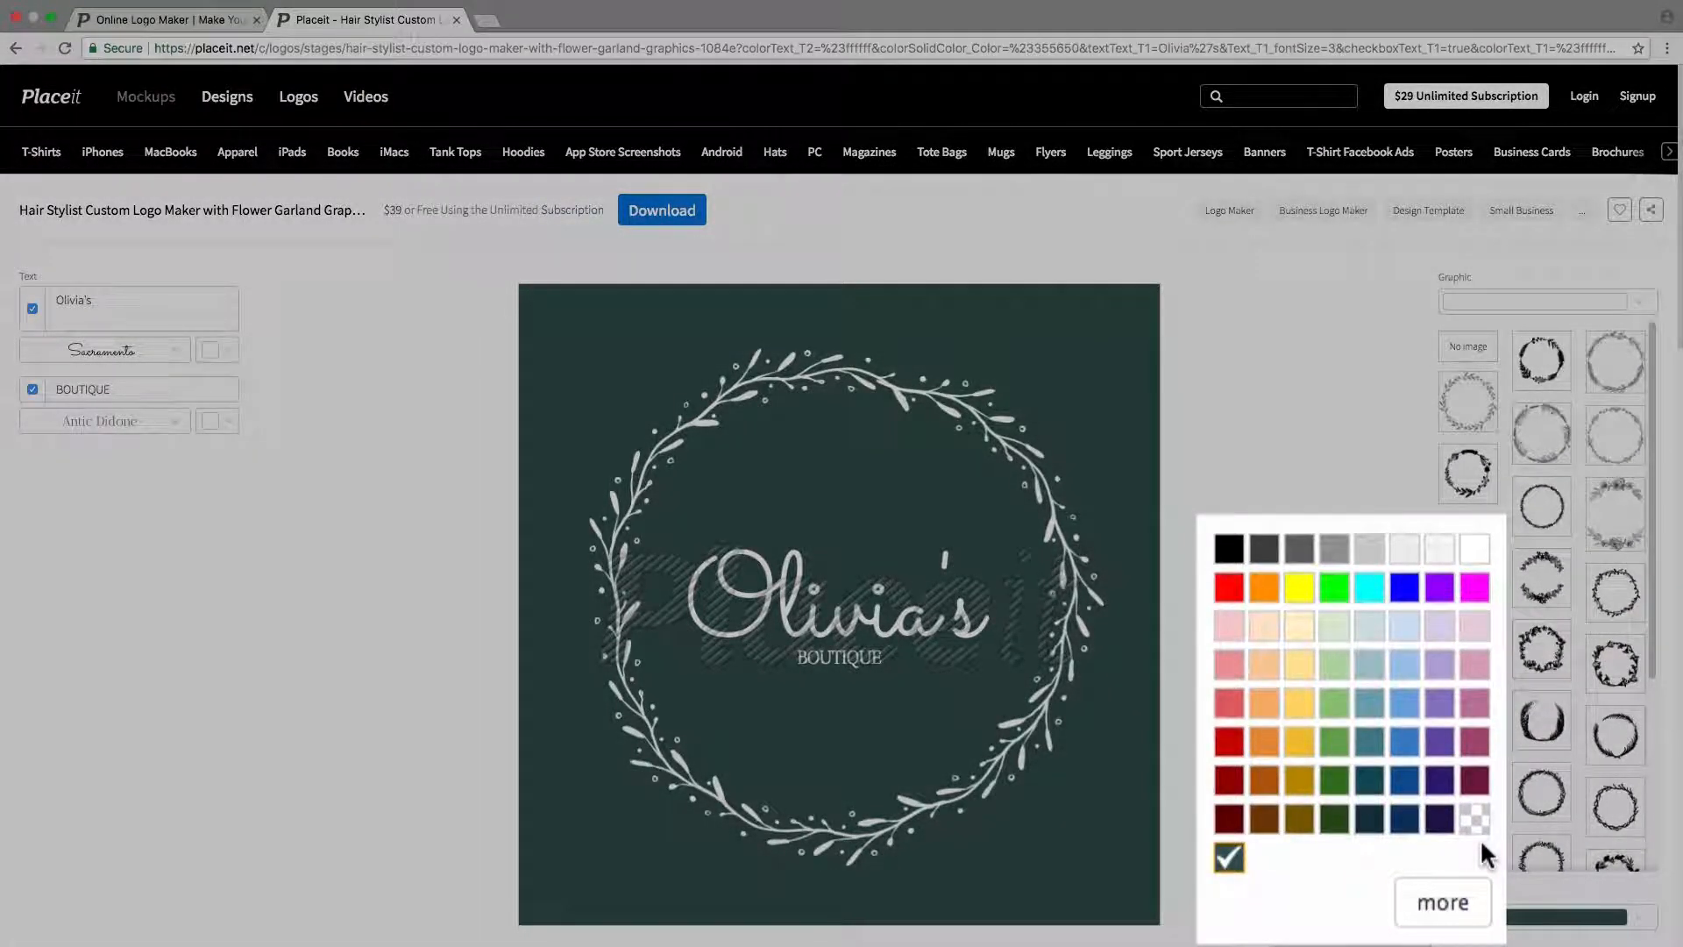
{"action": "left_click", "coordinate": [1438, 912]}
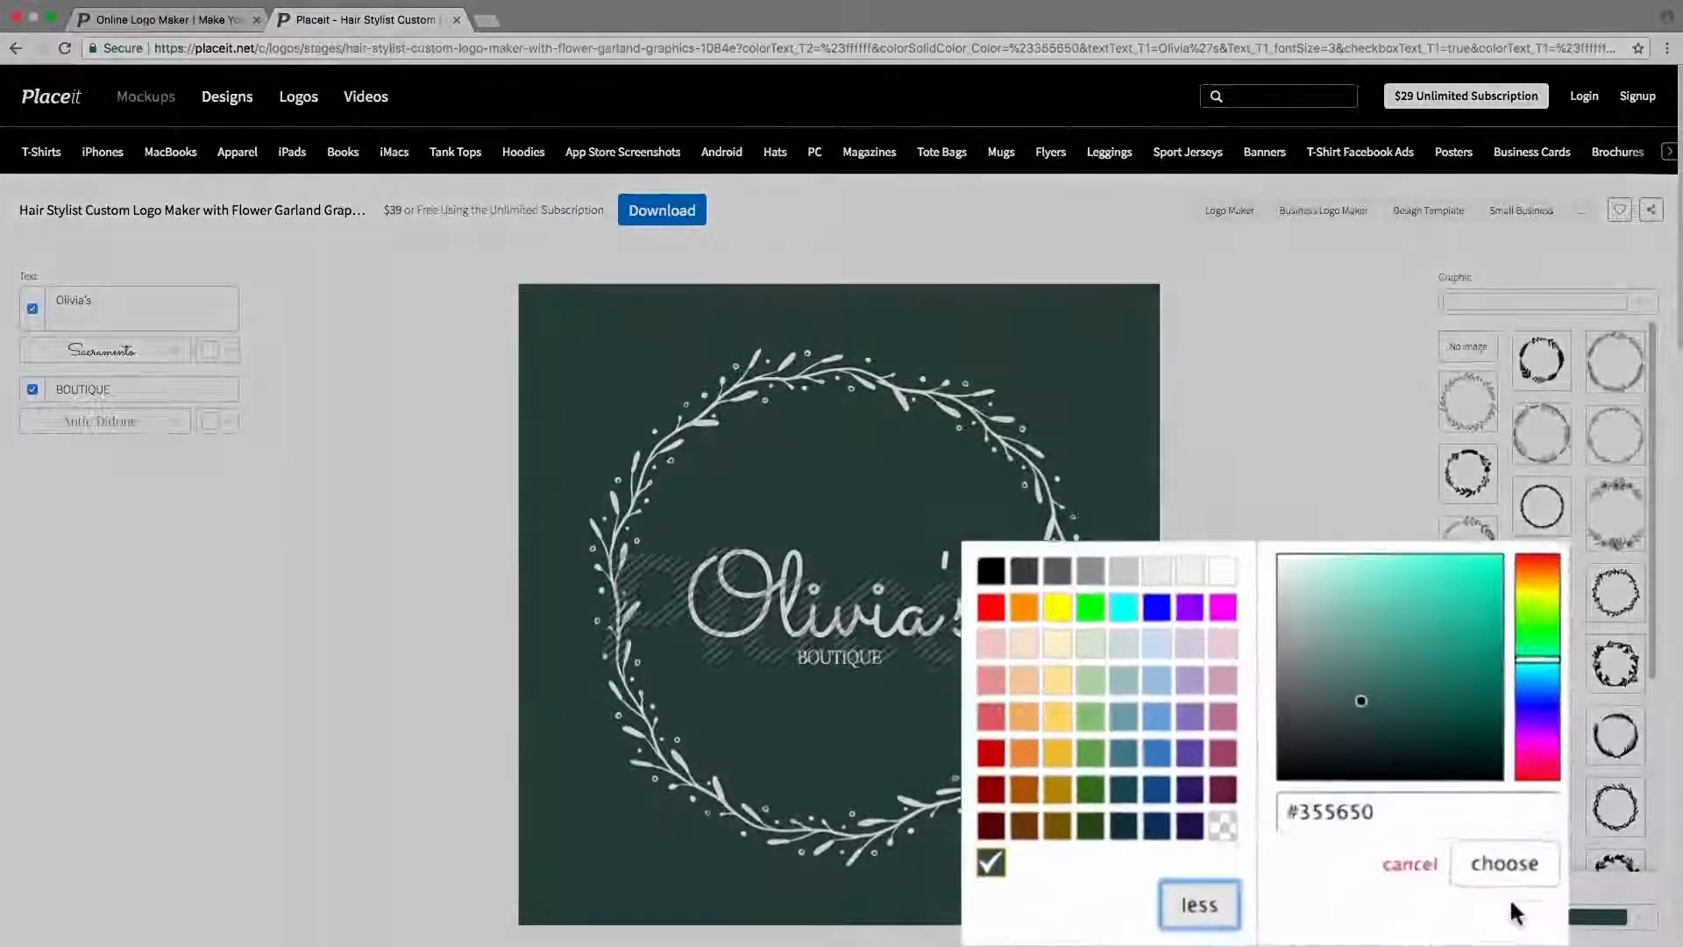
{"action": "left_click", "coordinate": [1427, 640]}
{"action": "left_click_drag", "start_coordinate": [1429, 642], "coordinate": [1472, 597]}
{"action": "left_click", "coordinate": [1482, 868]}
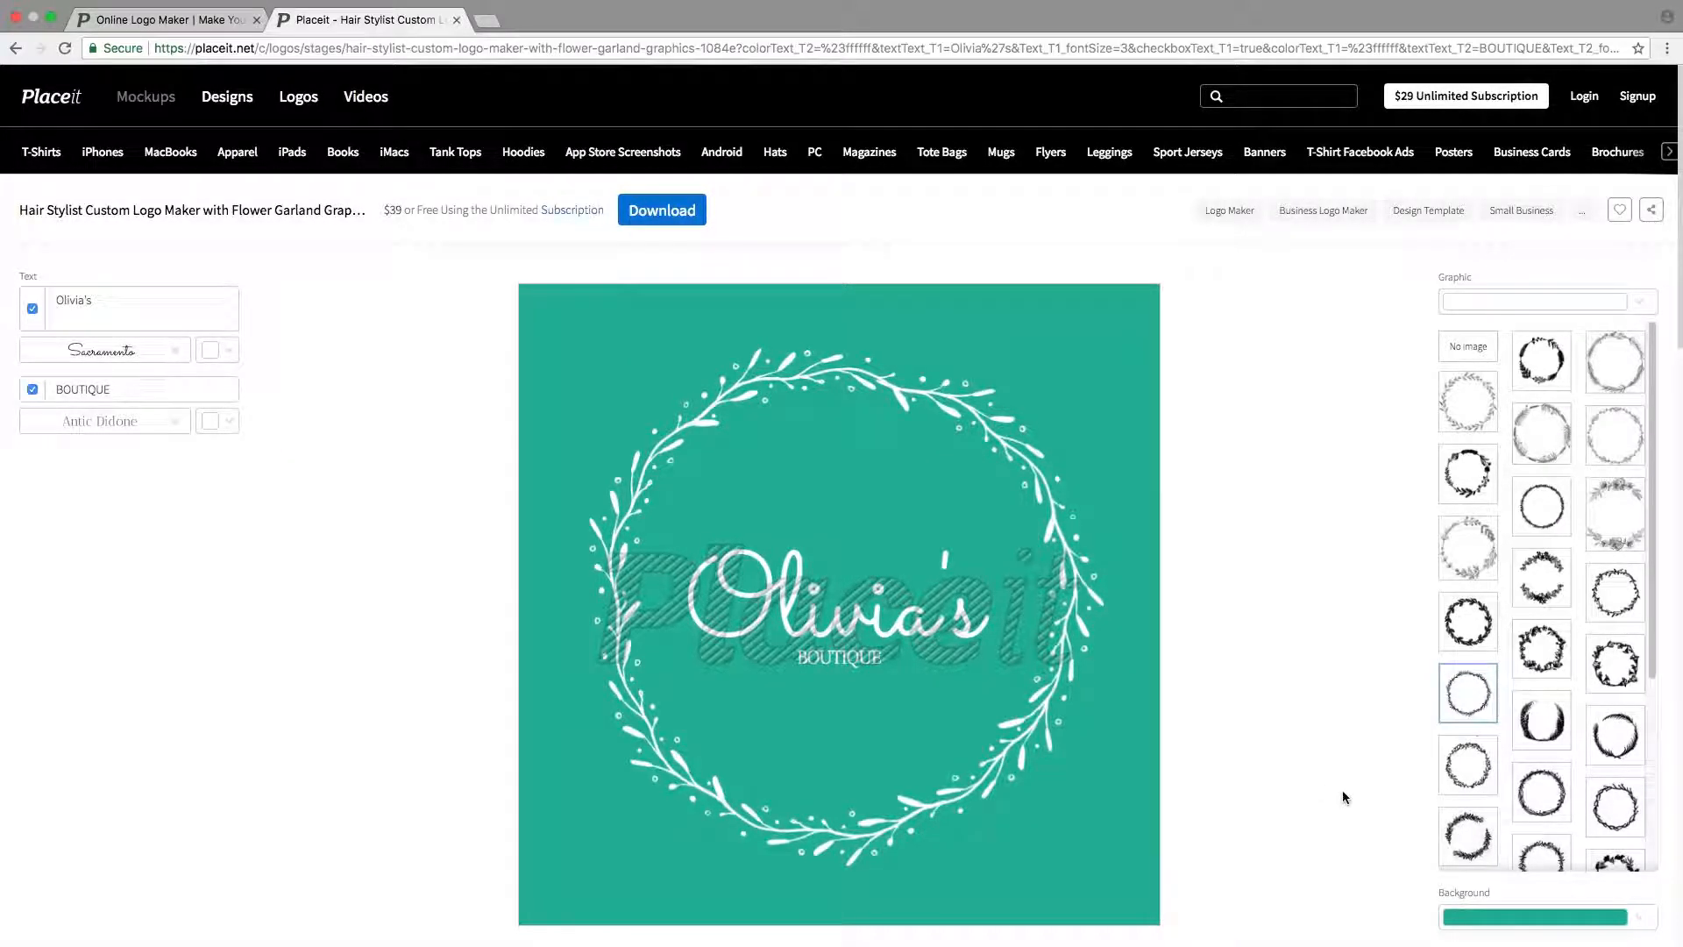
Start downloading the finished Olivia's Boutique logo.
{"action": "left_click", "coordinate": [688, 216]}
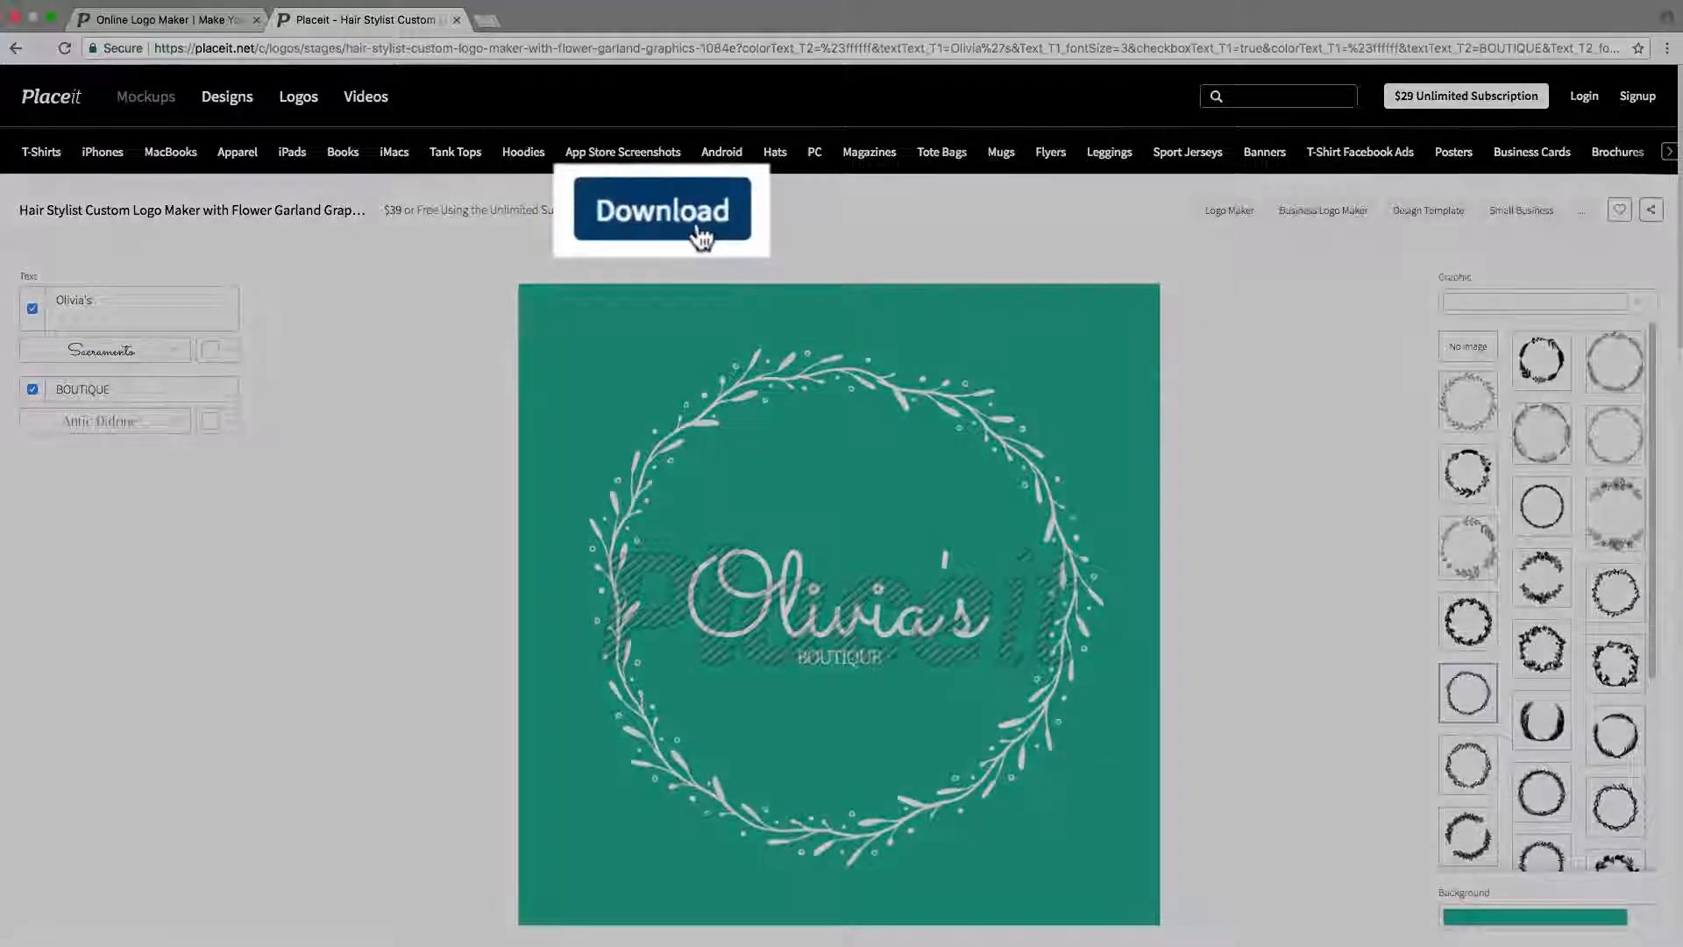